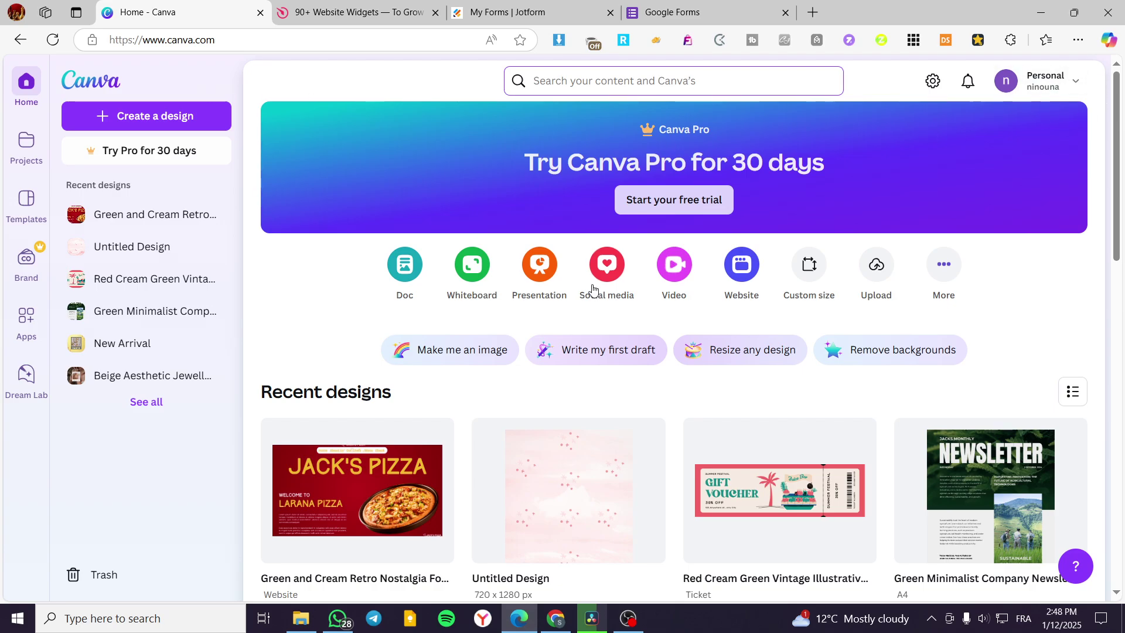
Step: Search your Canva designs for 'website'
scroll(535, 246, down, 3)
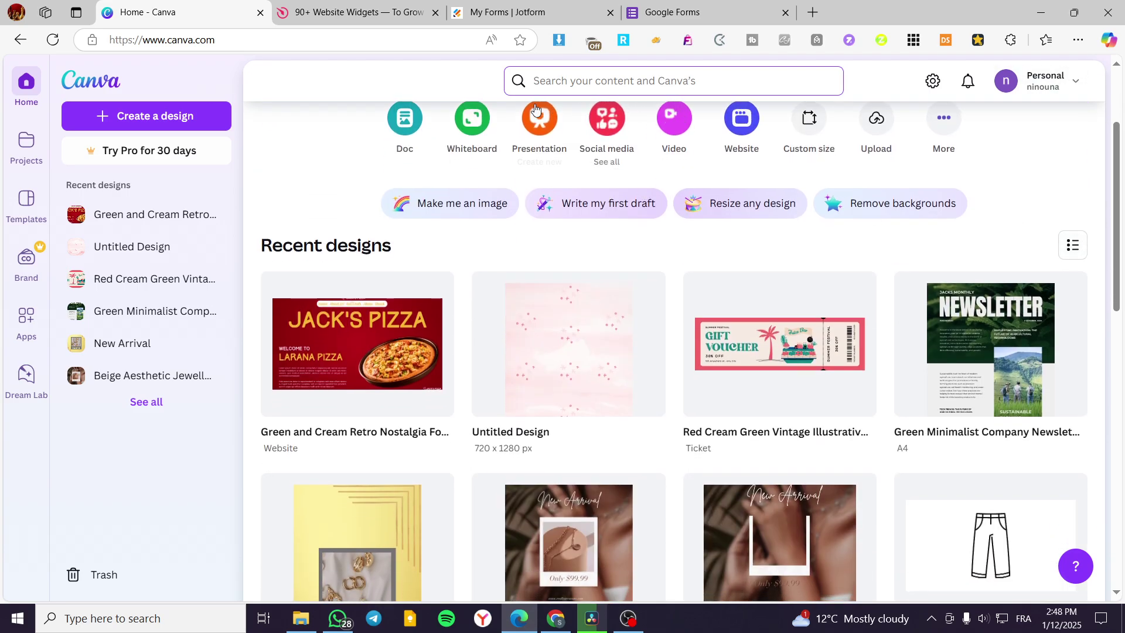
scroll(621, 105, up, 3)
click(609, 92)
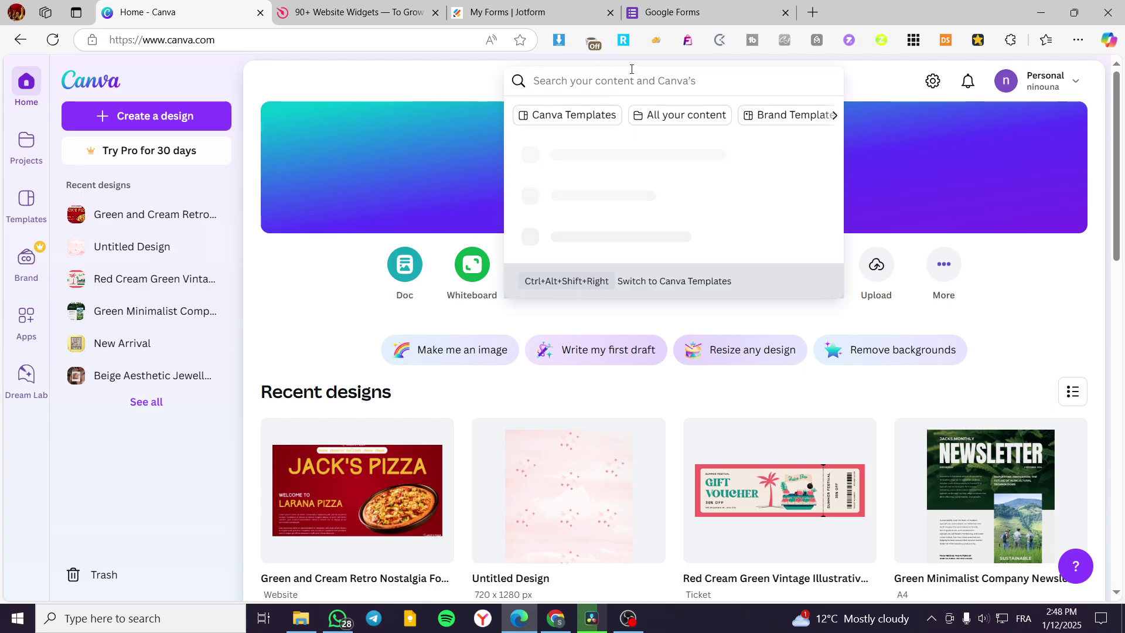
text(website)
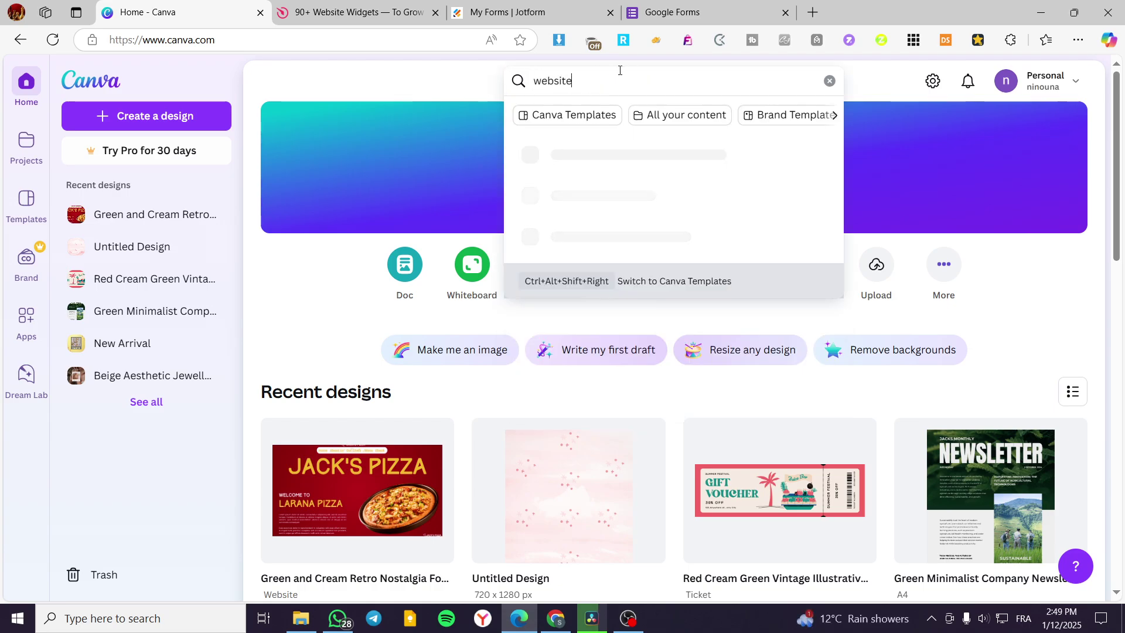
key(Return)
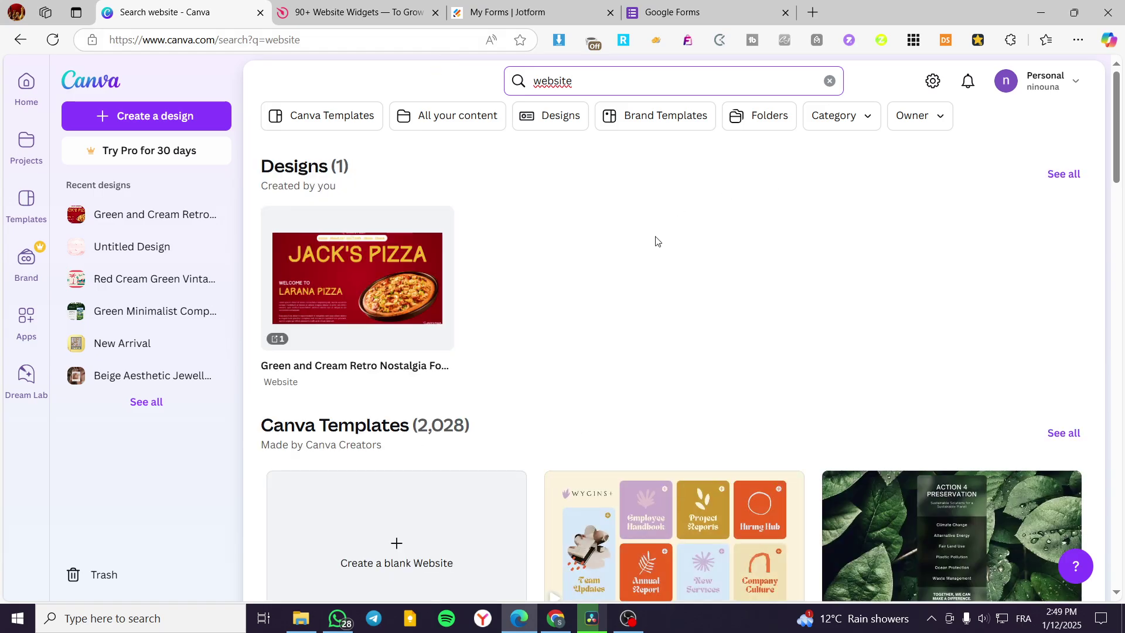
Step: Open the Jack's Pizza website design in the editor
scroll(563, 246, down, 2)
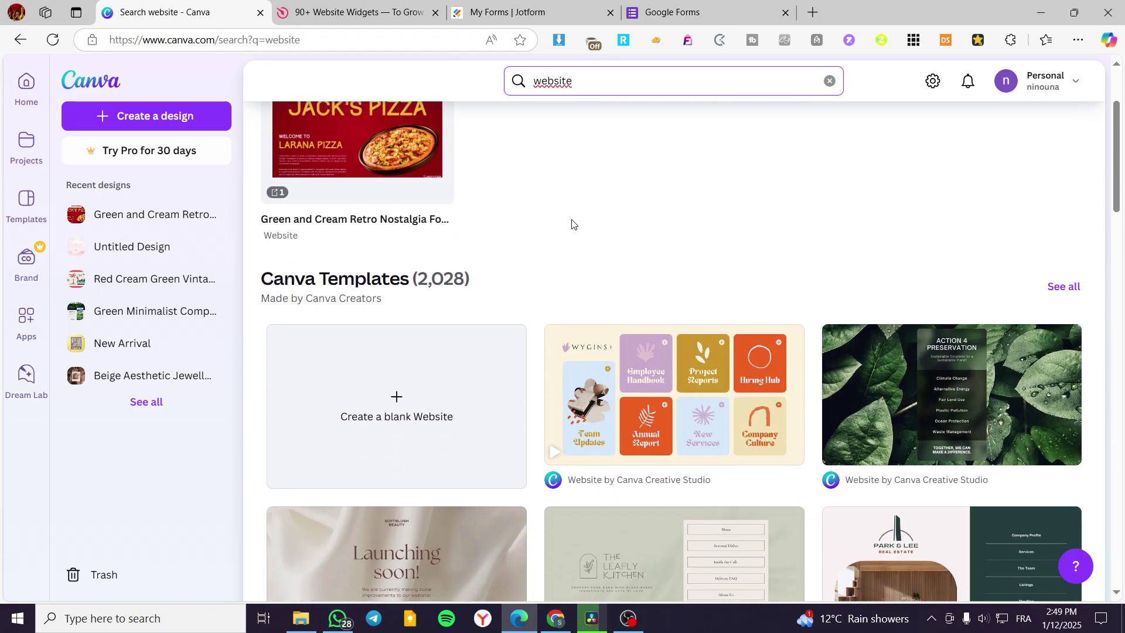
scroll(883, 448, down, 4)
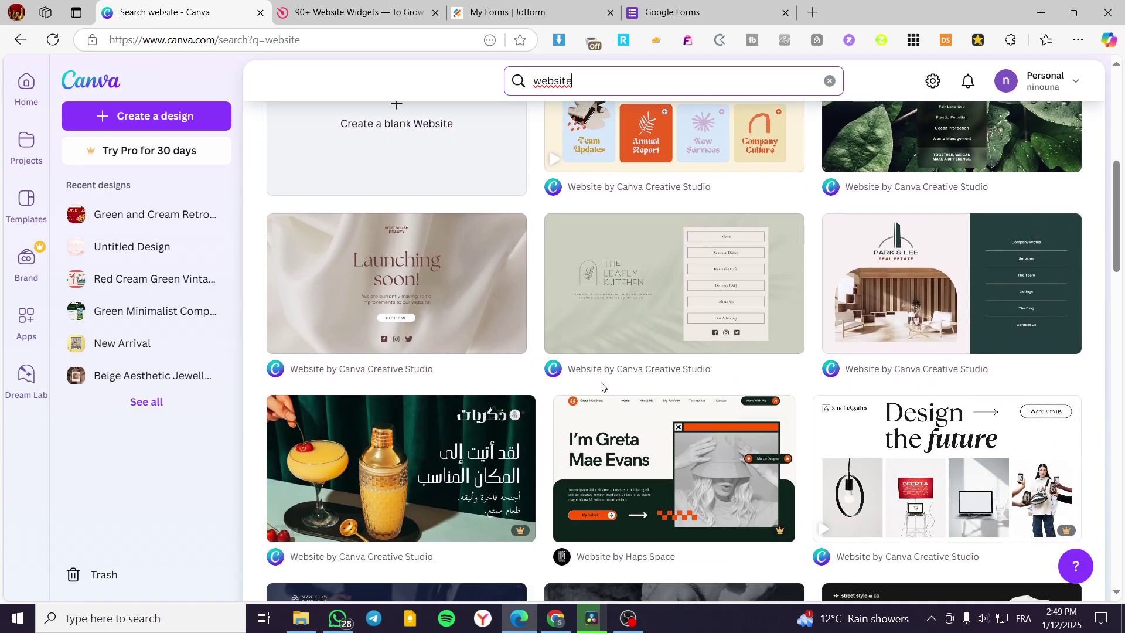
scroll(455, 440, up, 1)
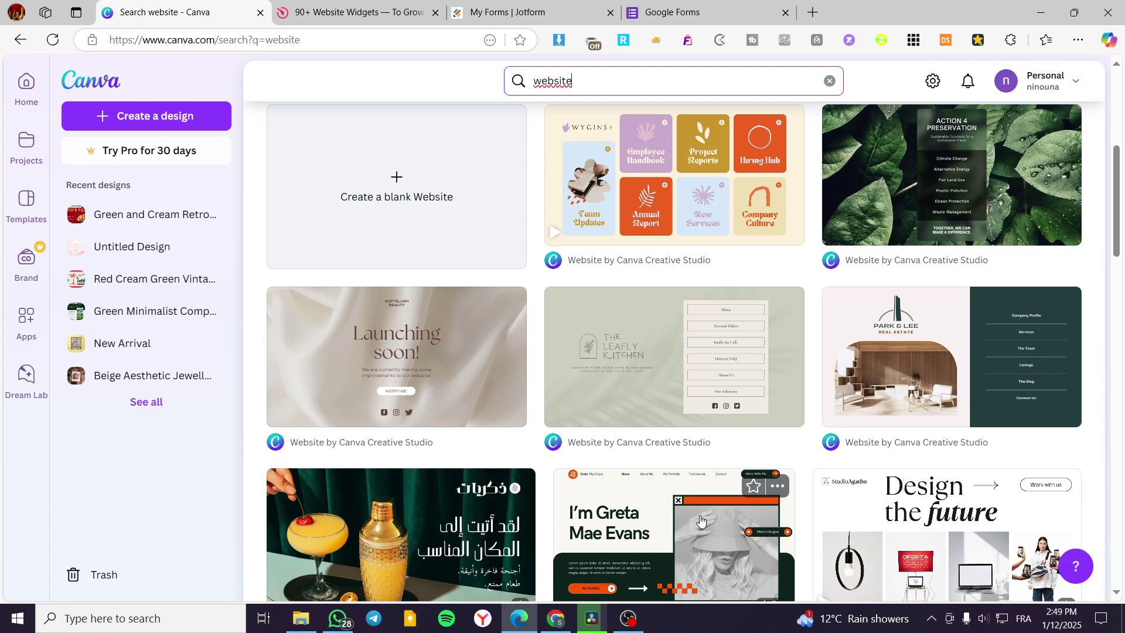
scroll(685, 480, down, 3)
scroll(455, 482, up, 8)
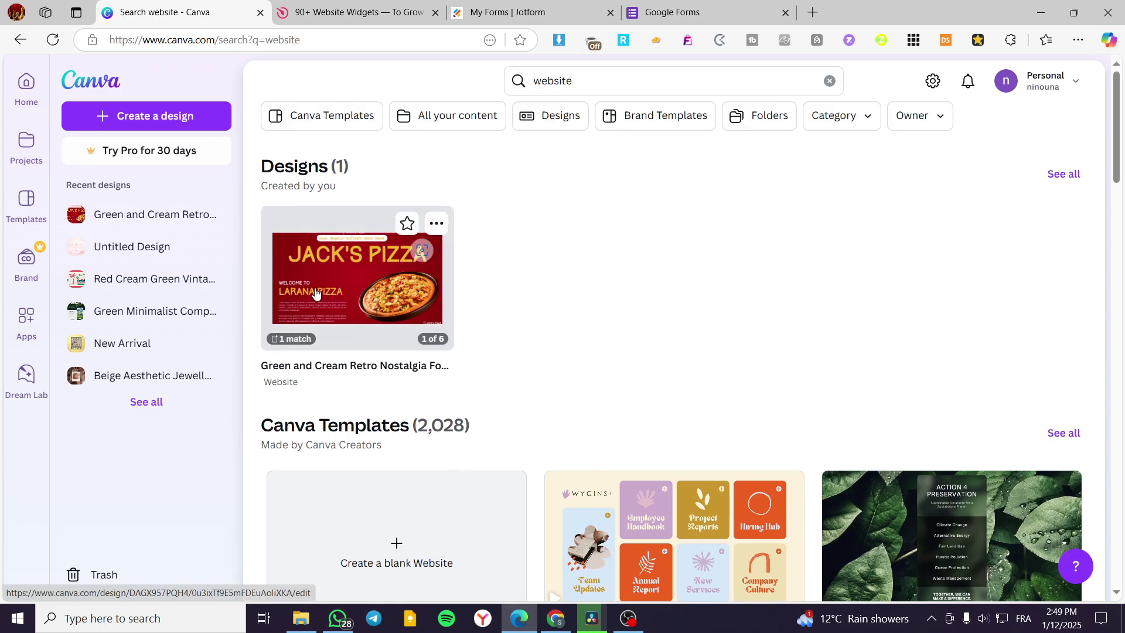
click(351, 287)
scroll(888, 361, down, 1)
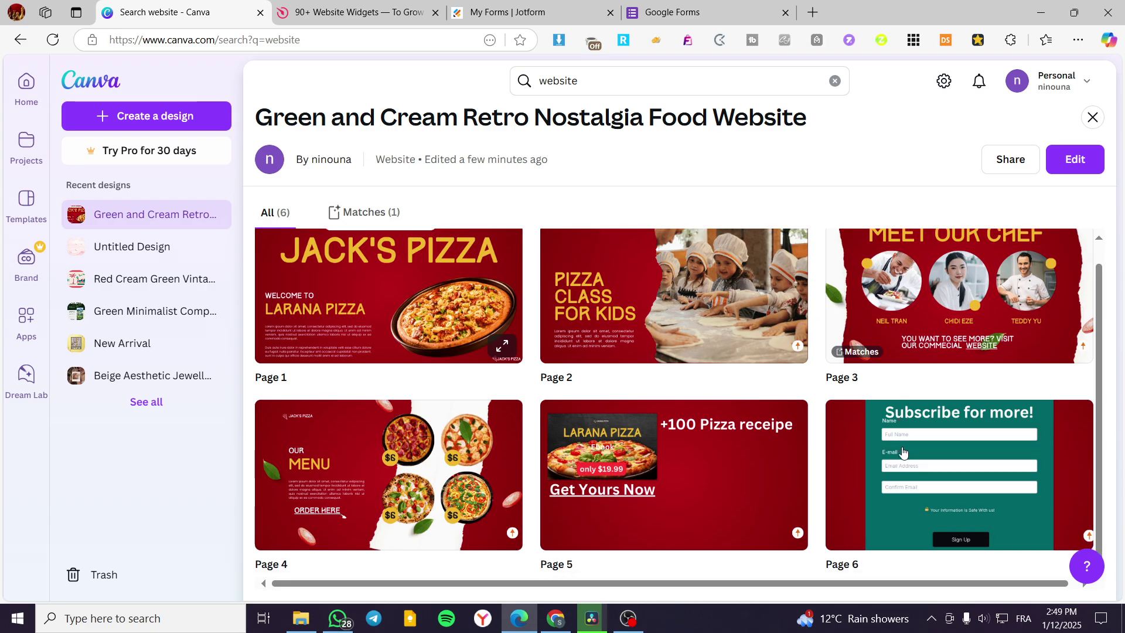
click(1076, 160)
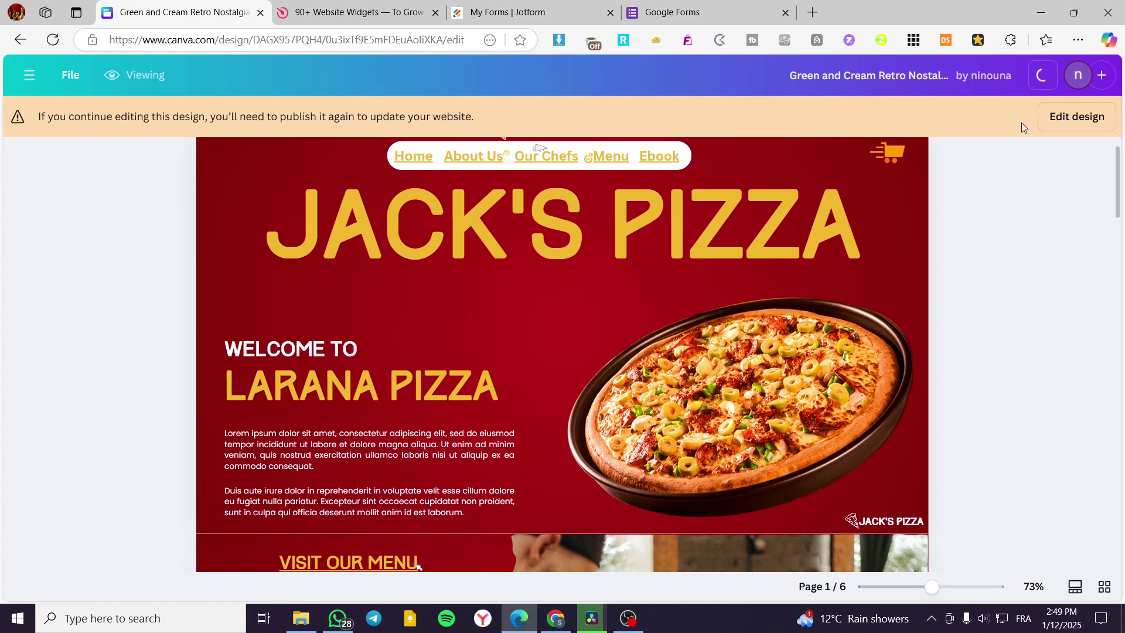
Step: Switch the design to editing and add a blank page 7 after 'Subscribe for more!'
click(1077, 116)
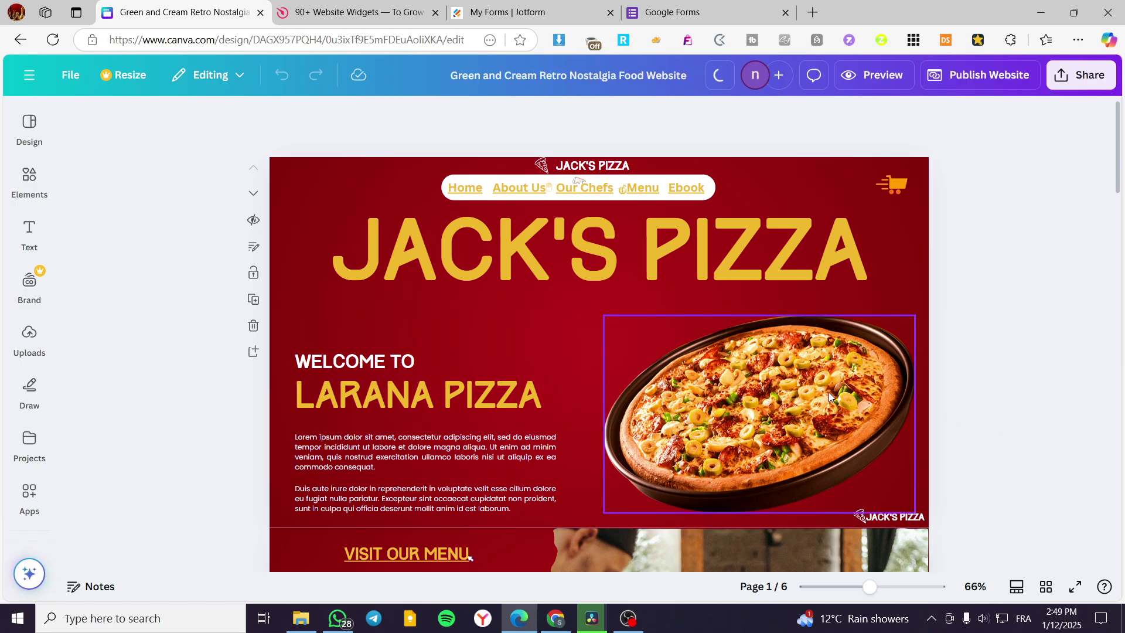
click(28, 498)
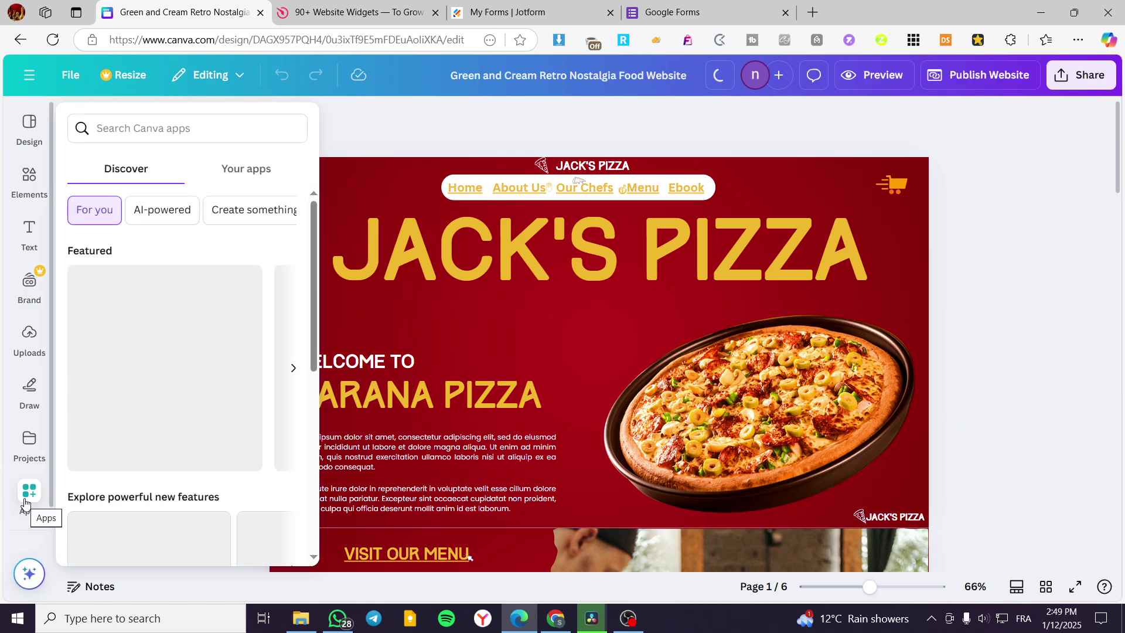
click(25, 503)
scroll(762, 363, down, 10)
click(29, 498)
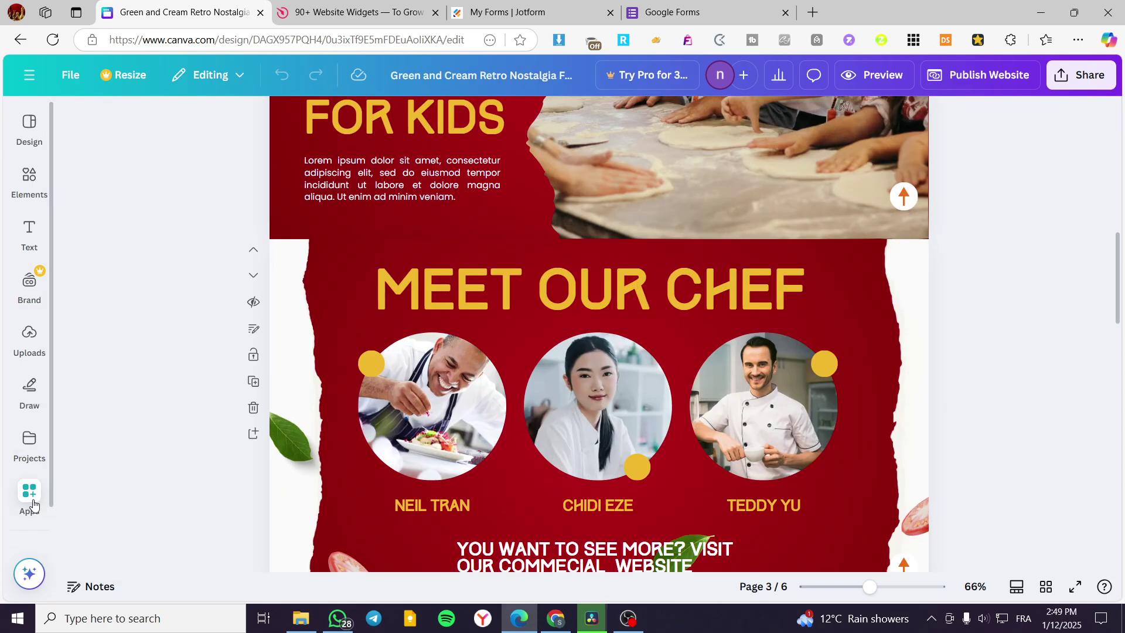
scroll(833, 316, down, 1)
scroll(830, 324, down, 15)
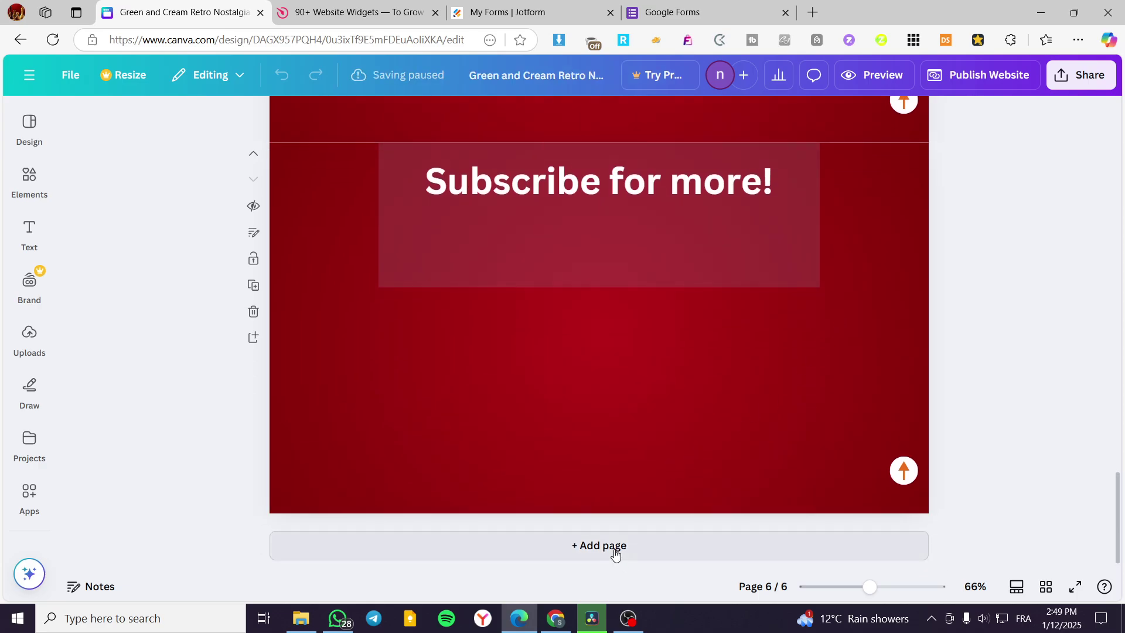
click(614, 548)
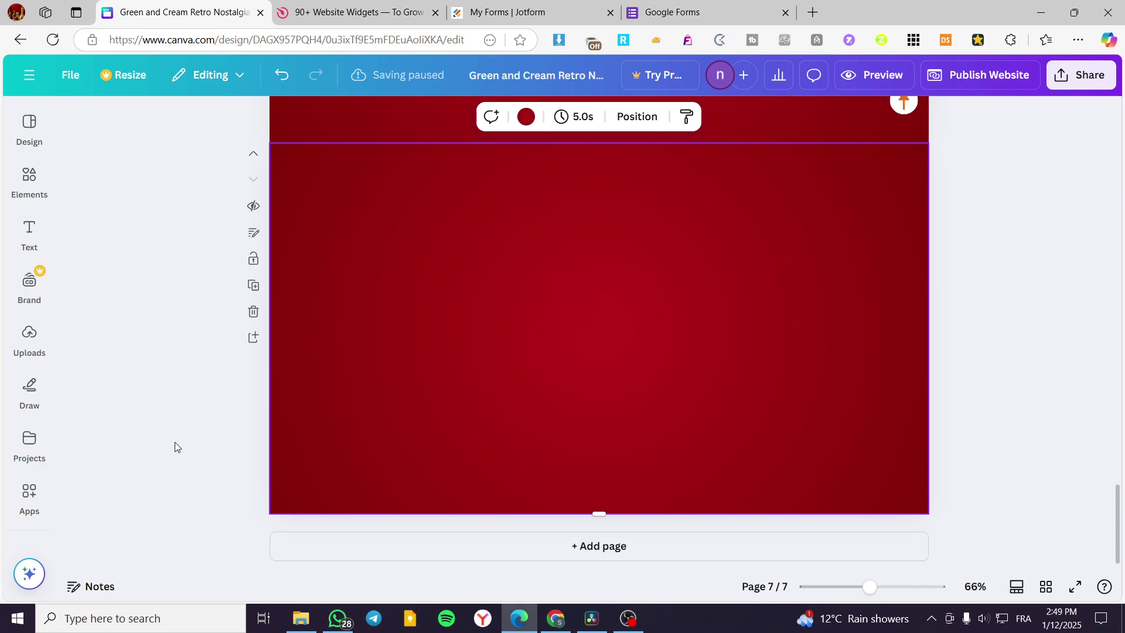
Step: Find the Embed app under Apps and open its web link field
click(27, 494)
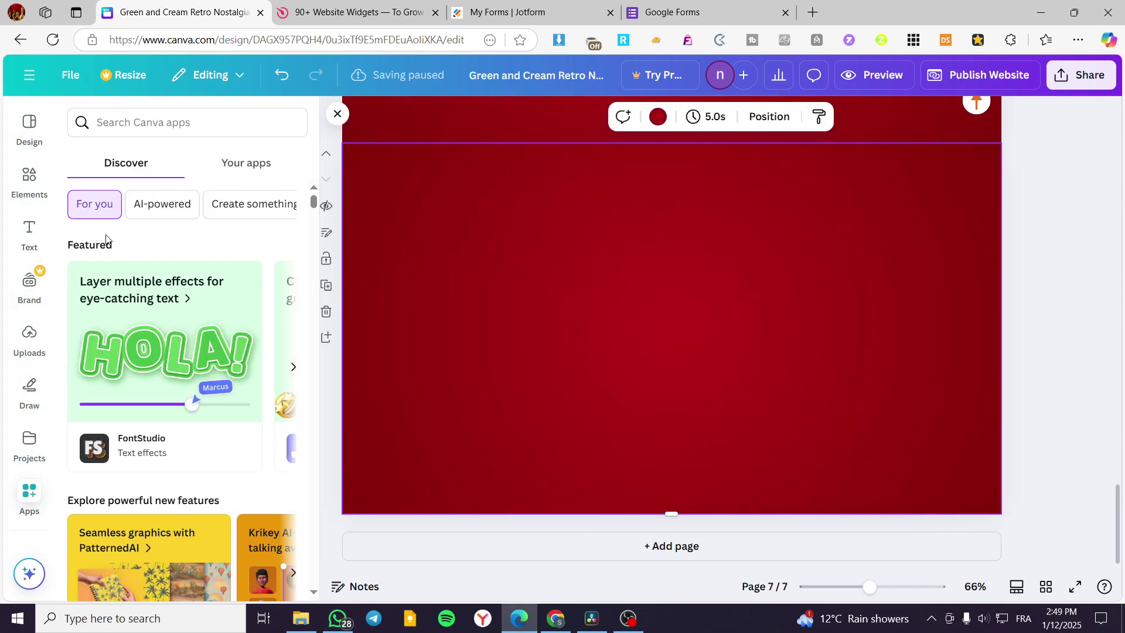
click(134, 130)
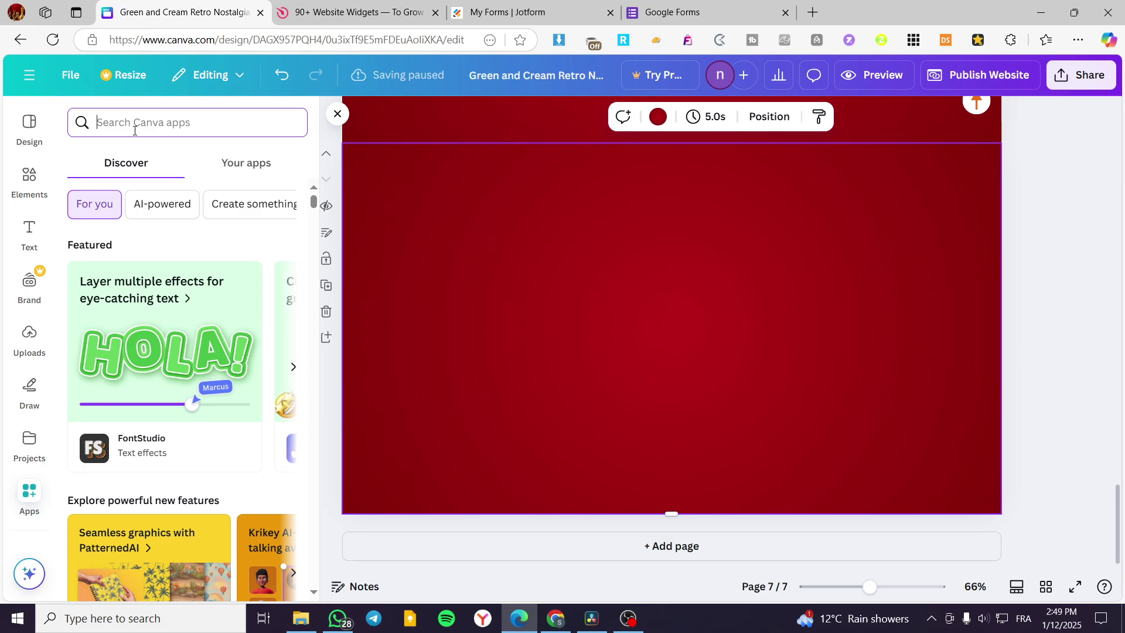
text(E)
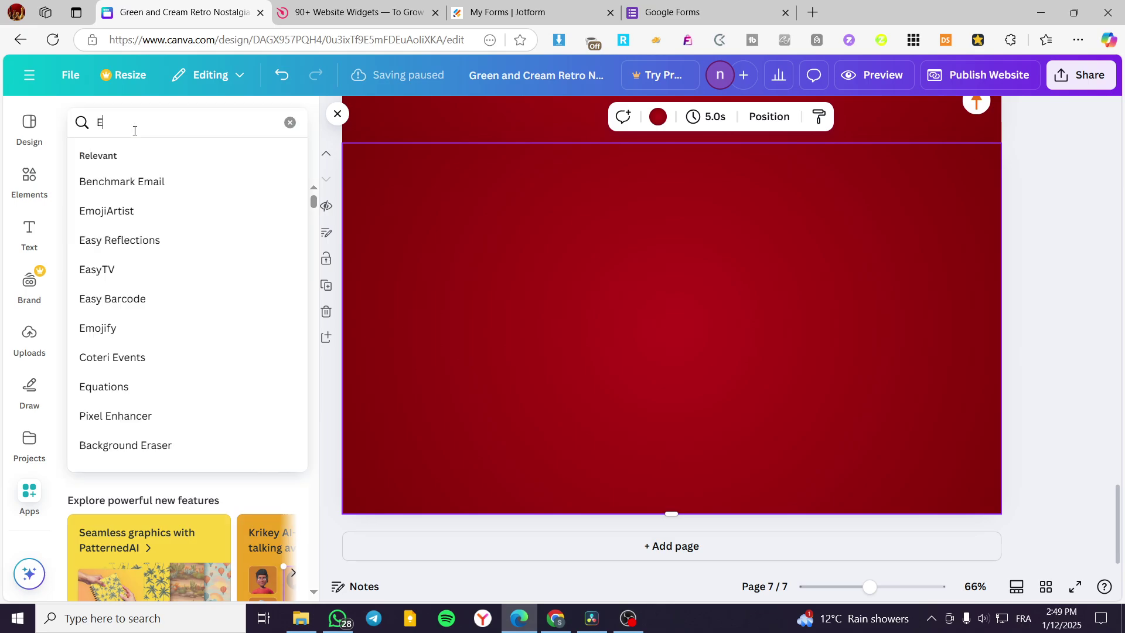
text(mbed)
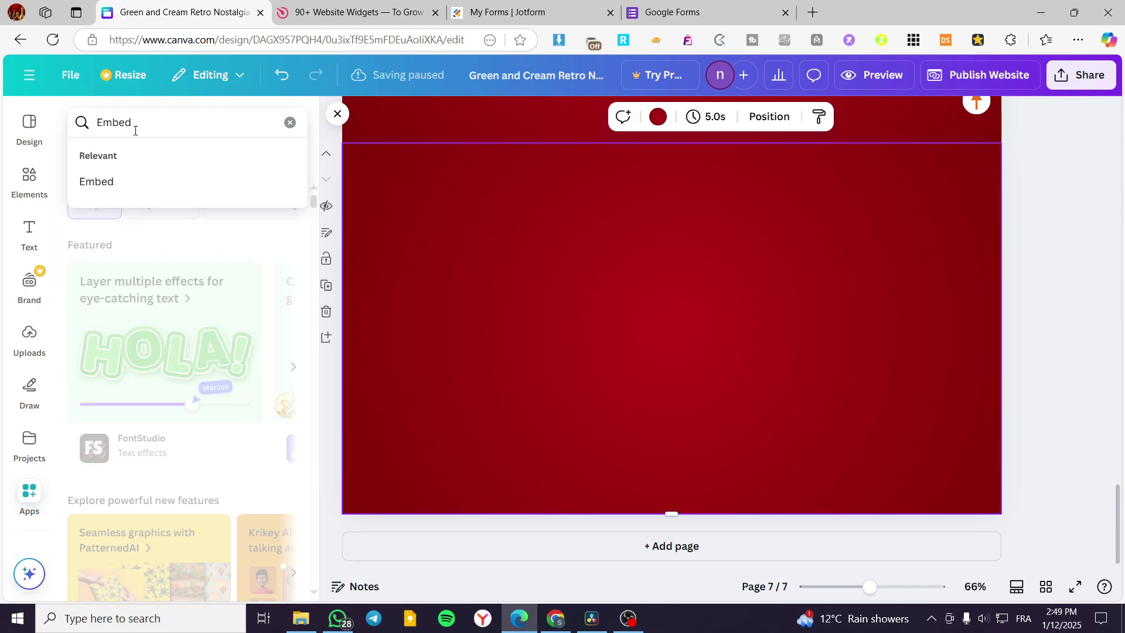
click(125, 178)
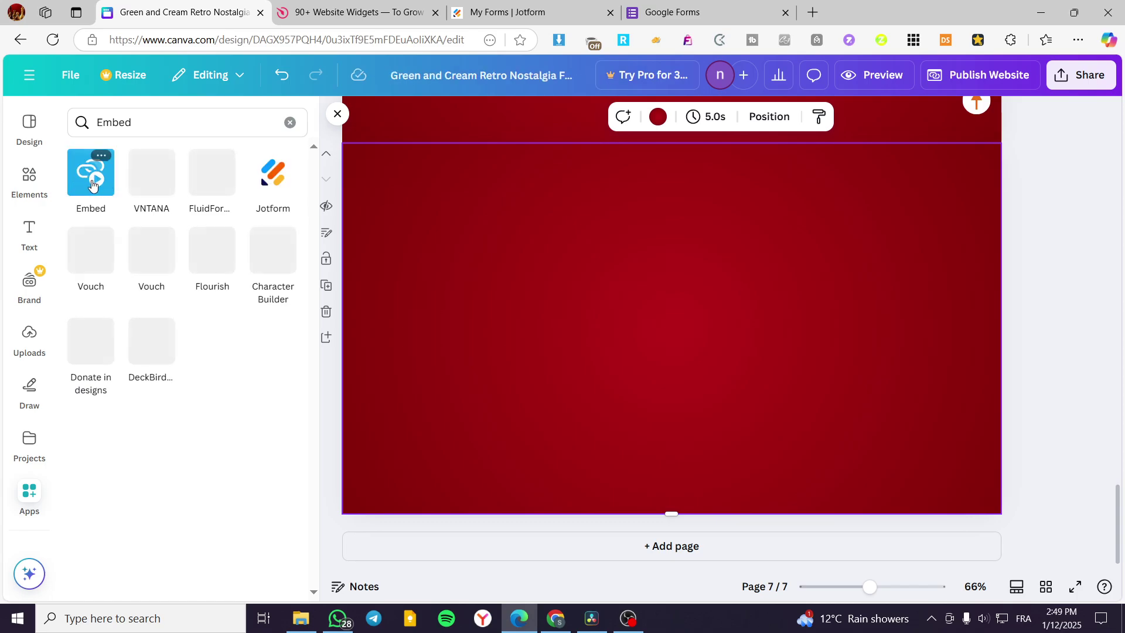
click(92, 185)
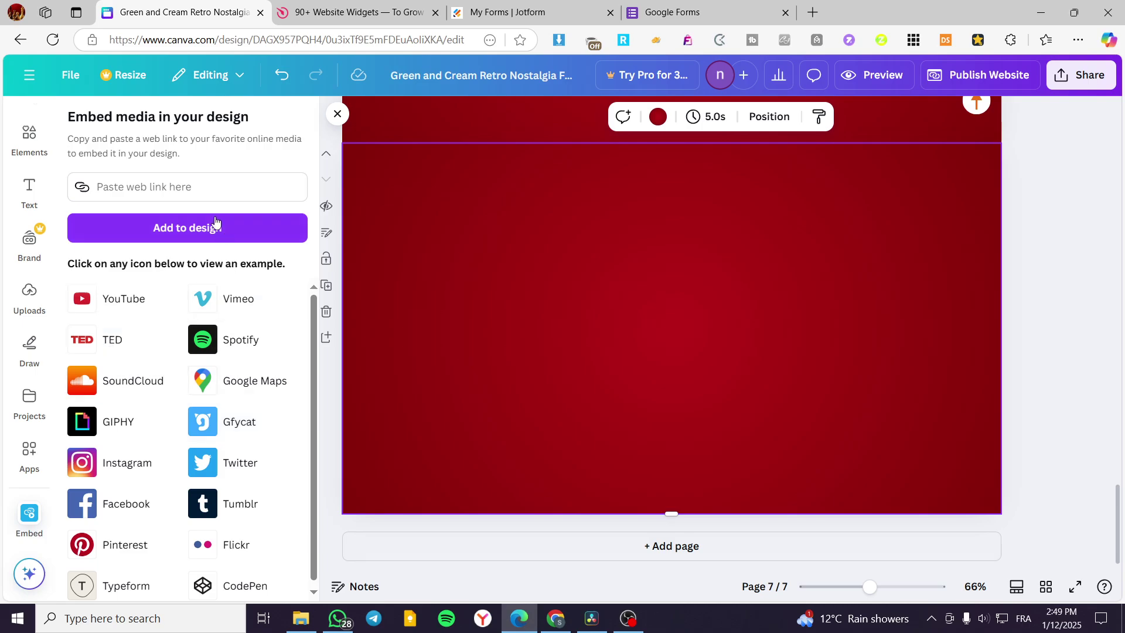
click(119, 197)
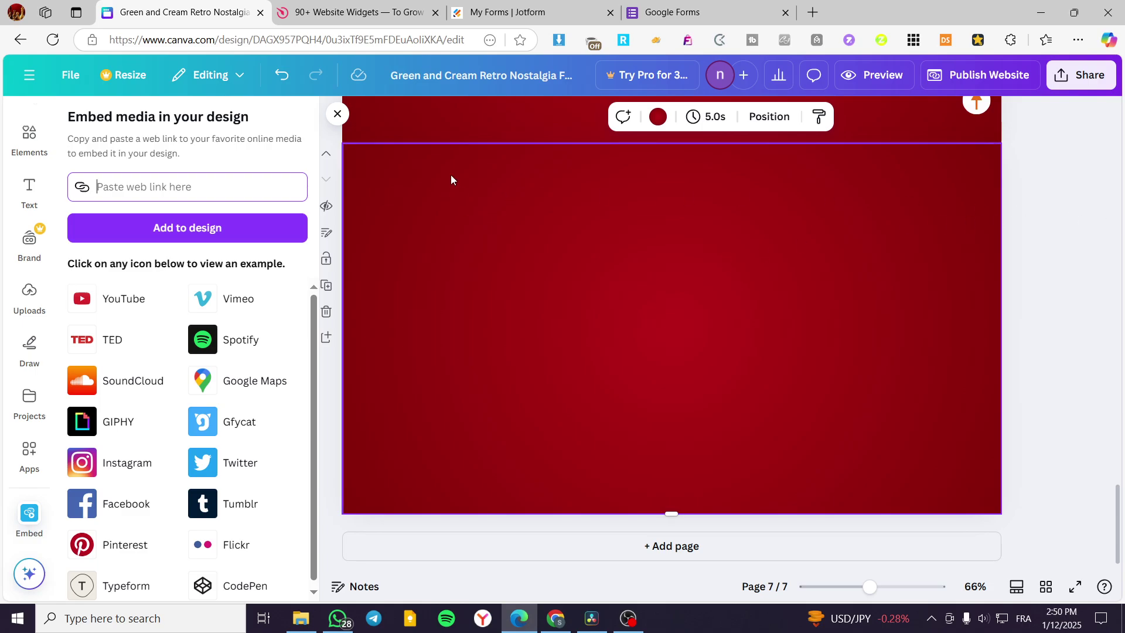
Step: Open the Elfsight dashboard and dismiss the Getting Started checklist
click(387, 5)
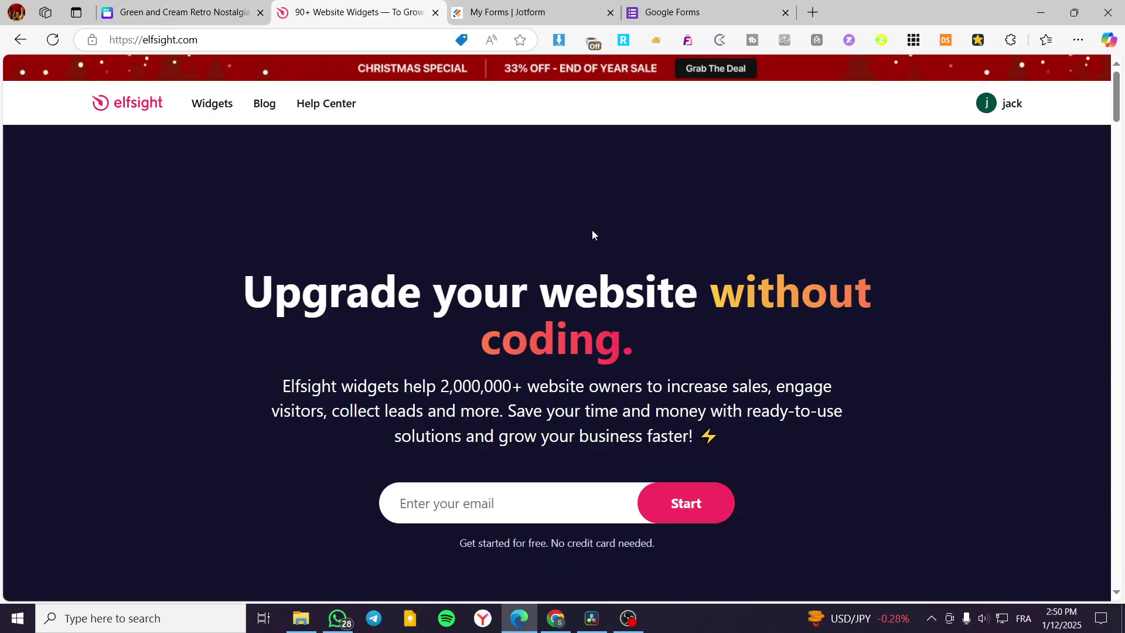
click(175, 11)
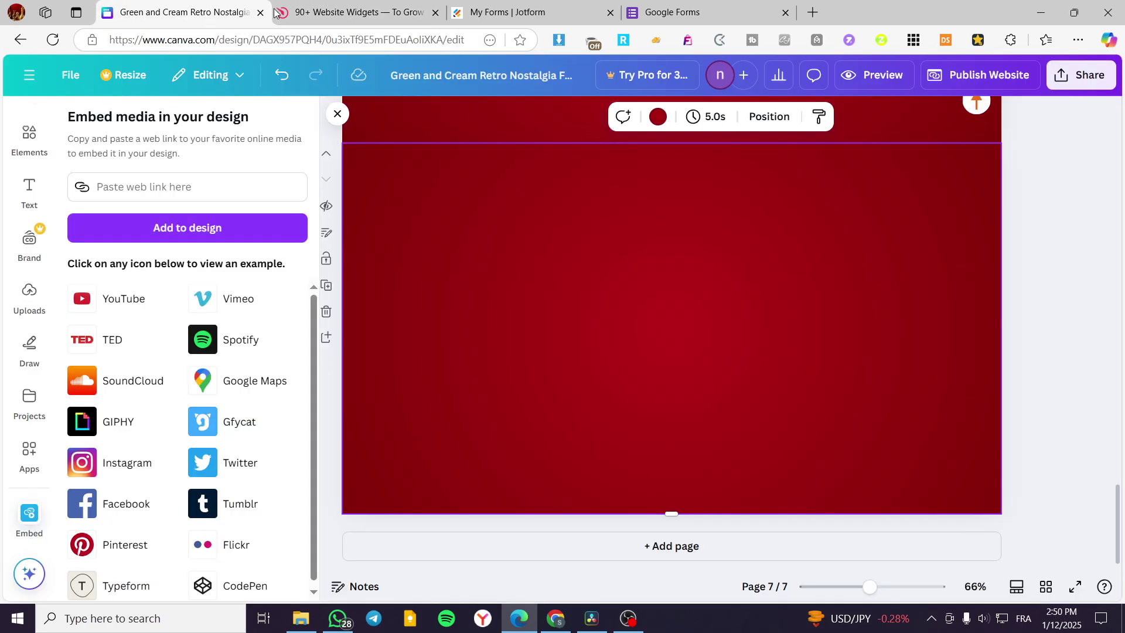
click(351, 11)
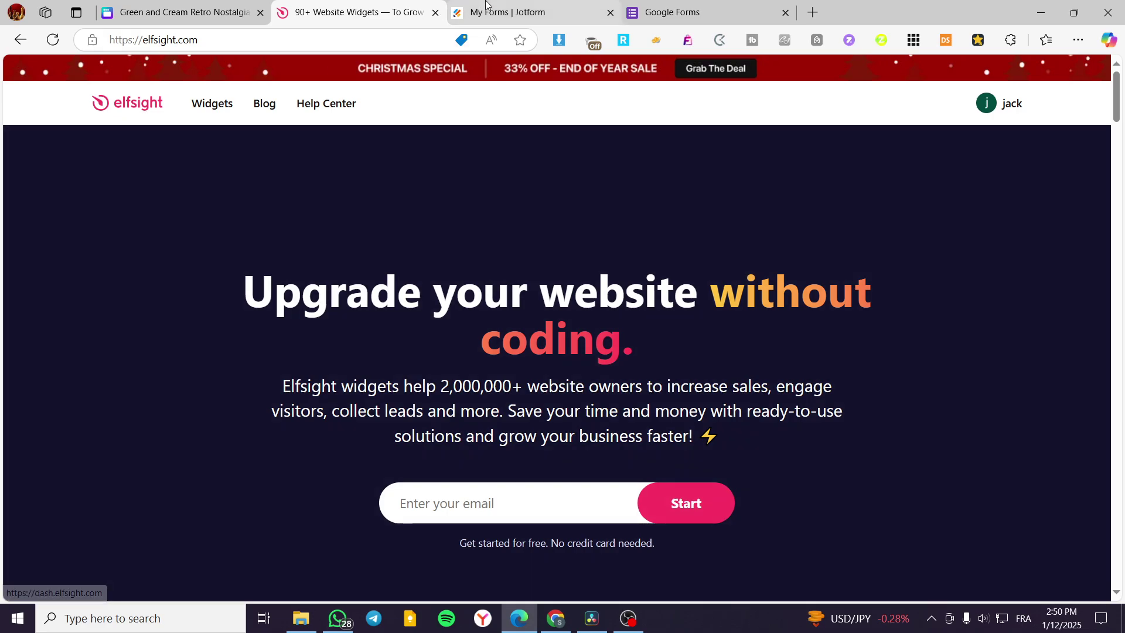
key(ctrl+Tab)
key(ctrl+Tab)
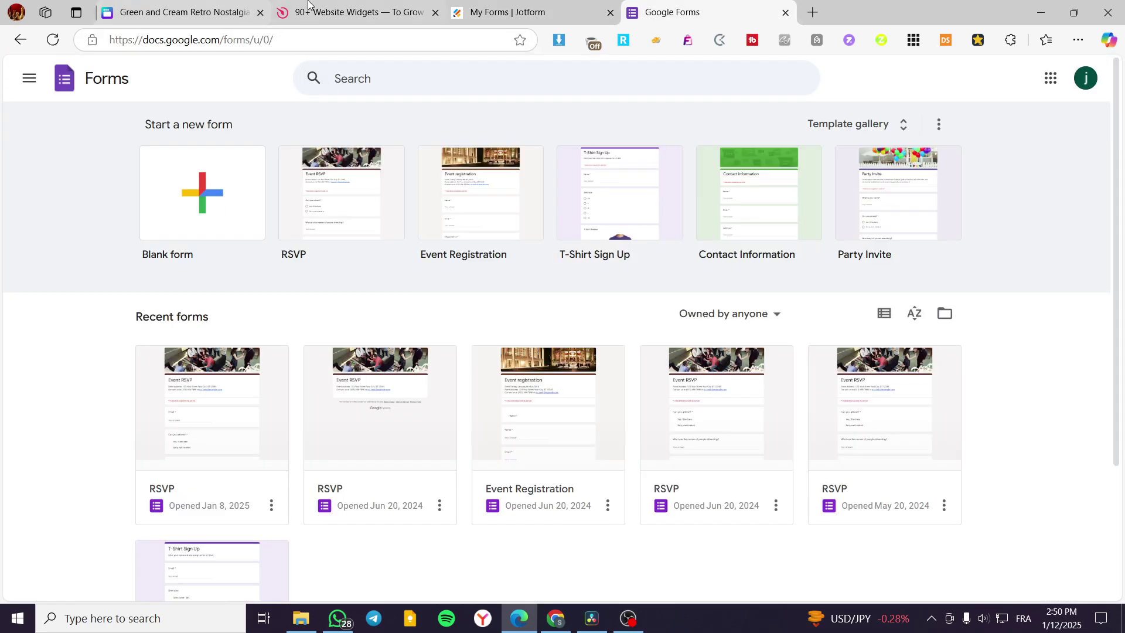
click(311, 9)
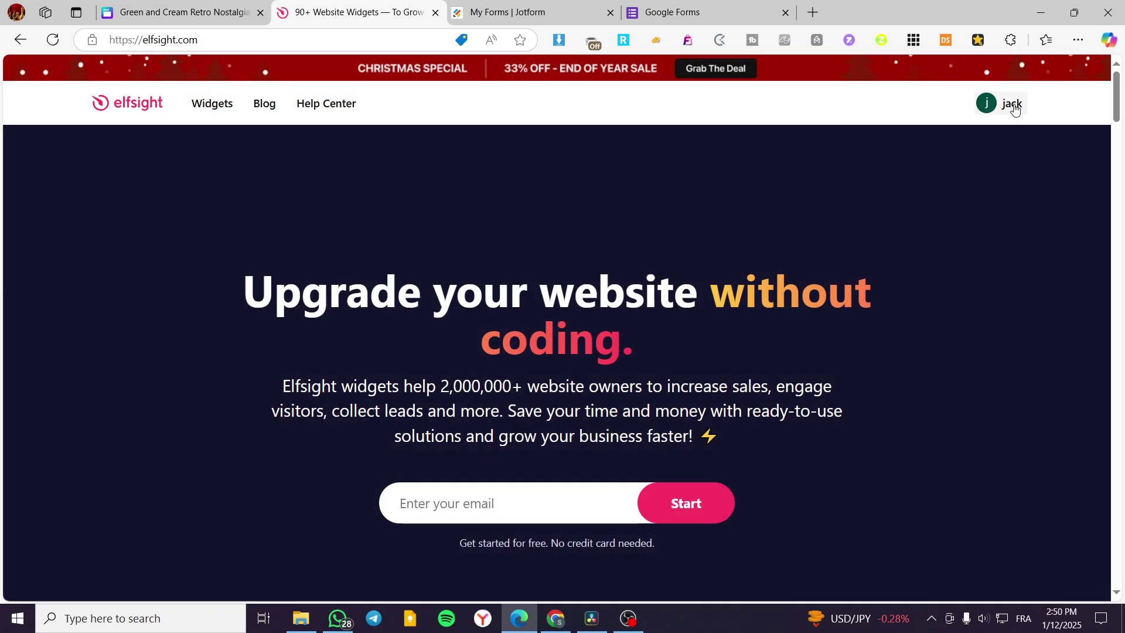
click(233, 104)
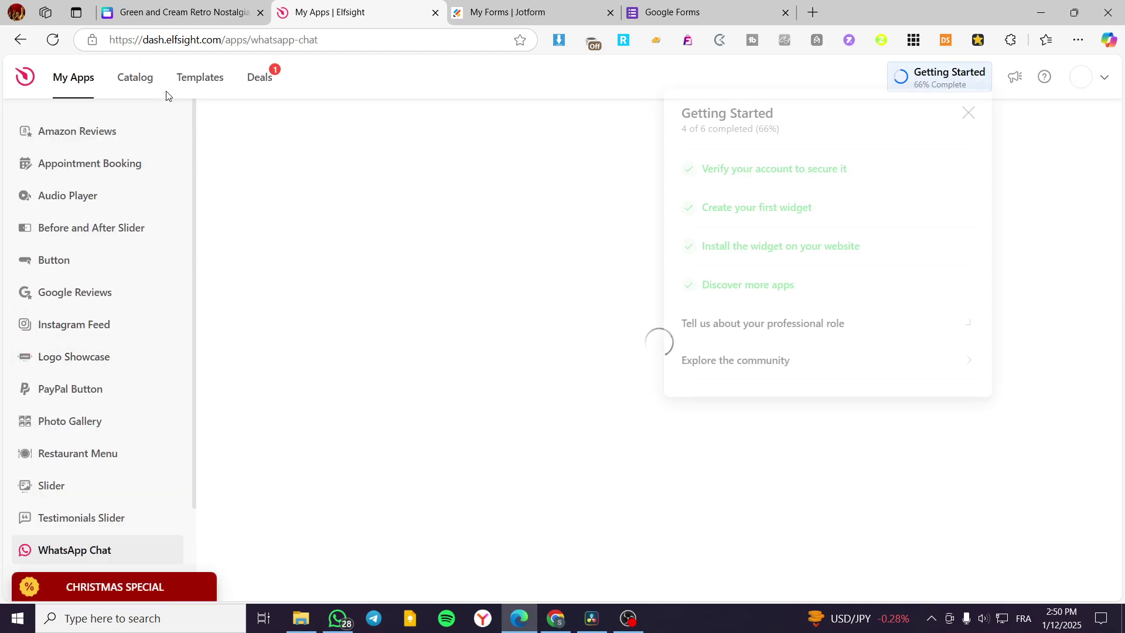
click(957, 119)
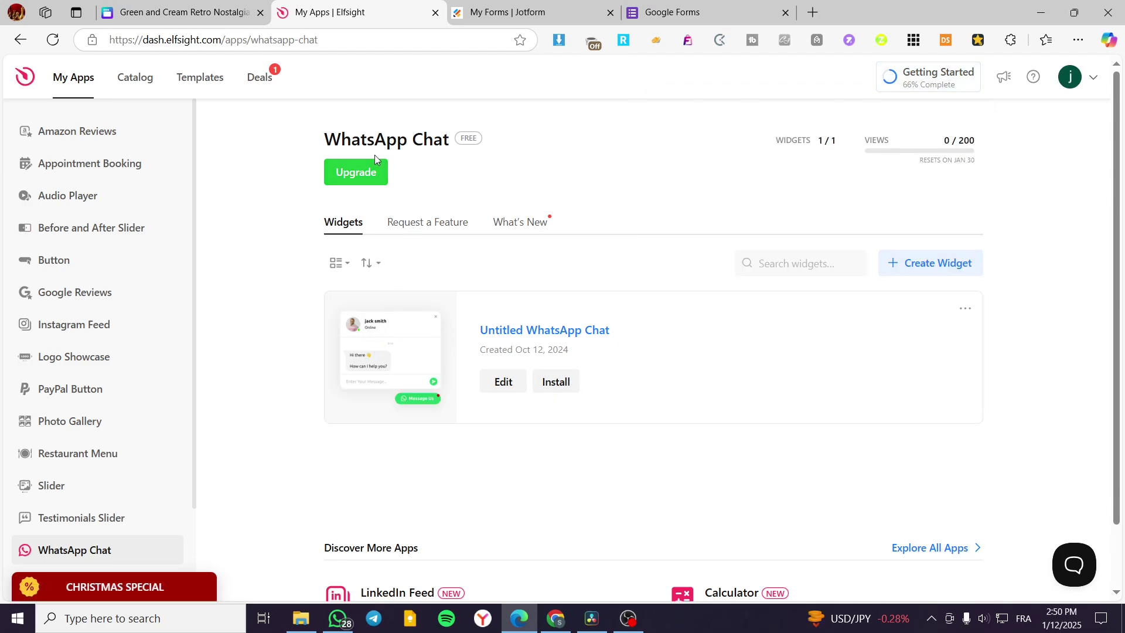
Step: Copy the WhatsApp Chat widget's share link from its Install options
click(557, 381)
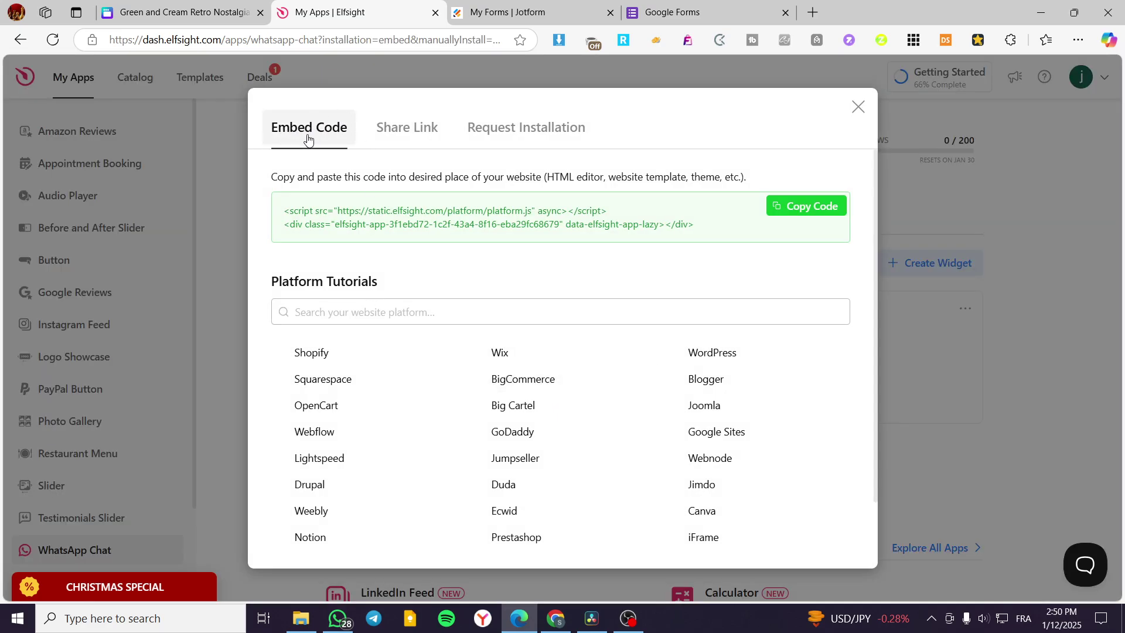
click(406, 127)
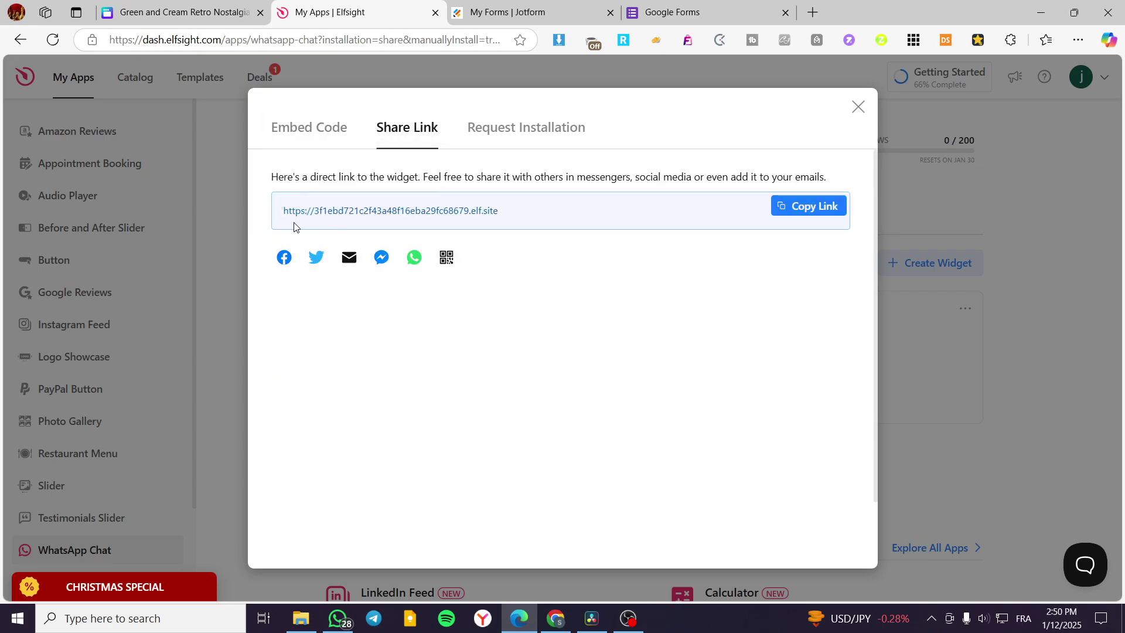
click(835, 206)
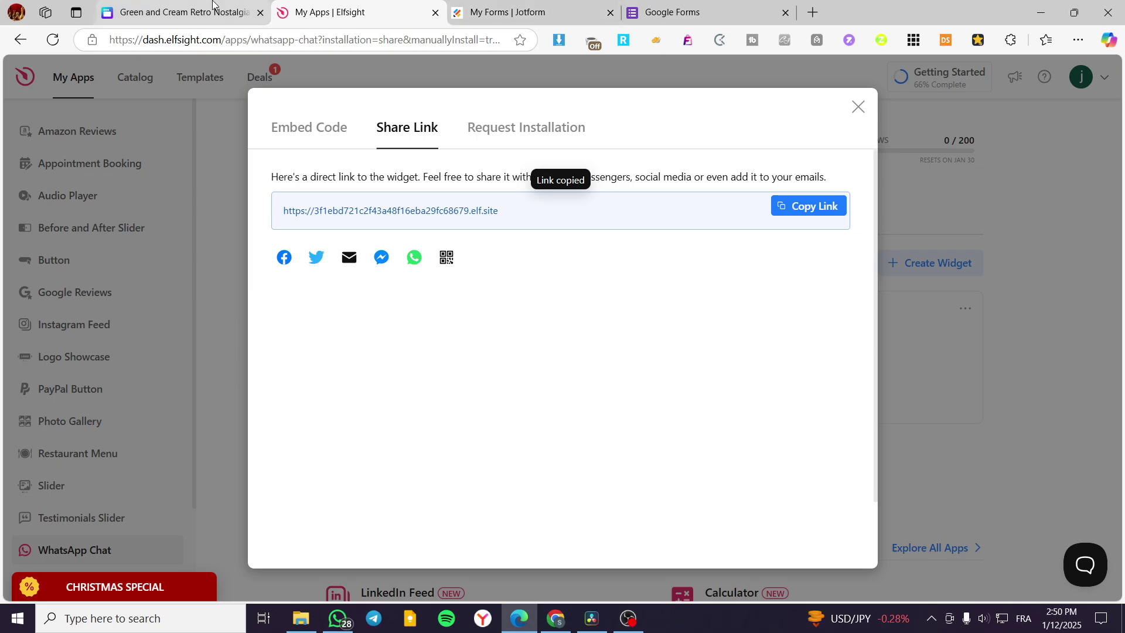
Step: Embed the copied Elfsight WhatsApp Chat link on page 7
click(175, 12)
click(199, 186)
key(ctrl+v)
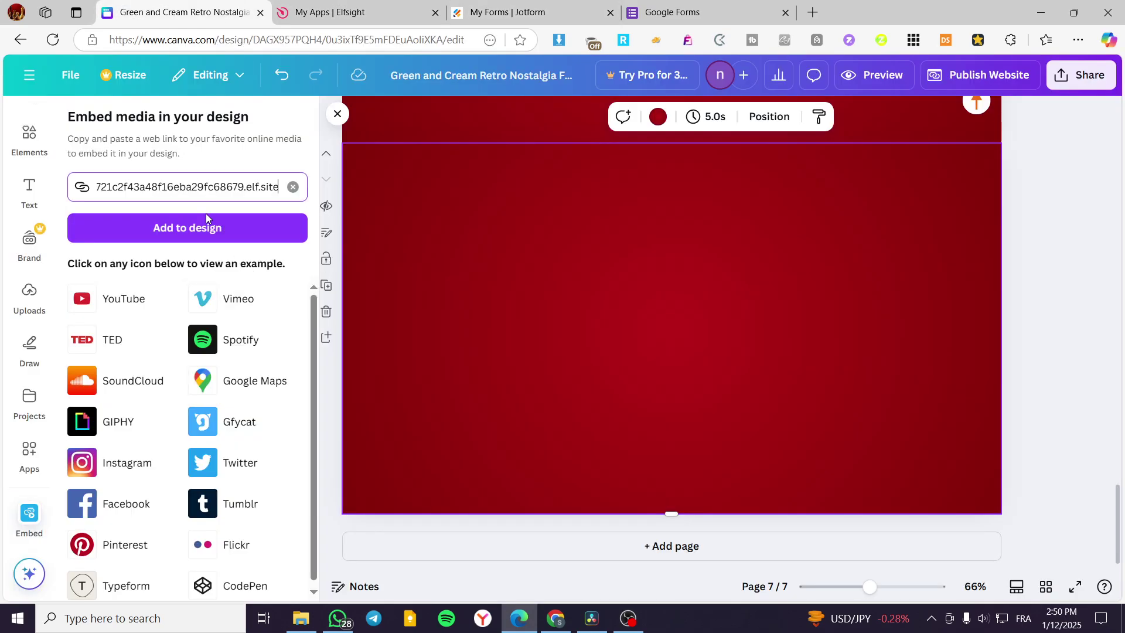
click(208, 227)
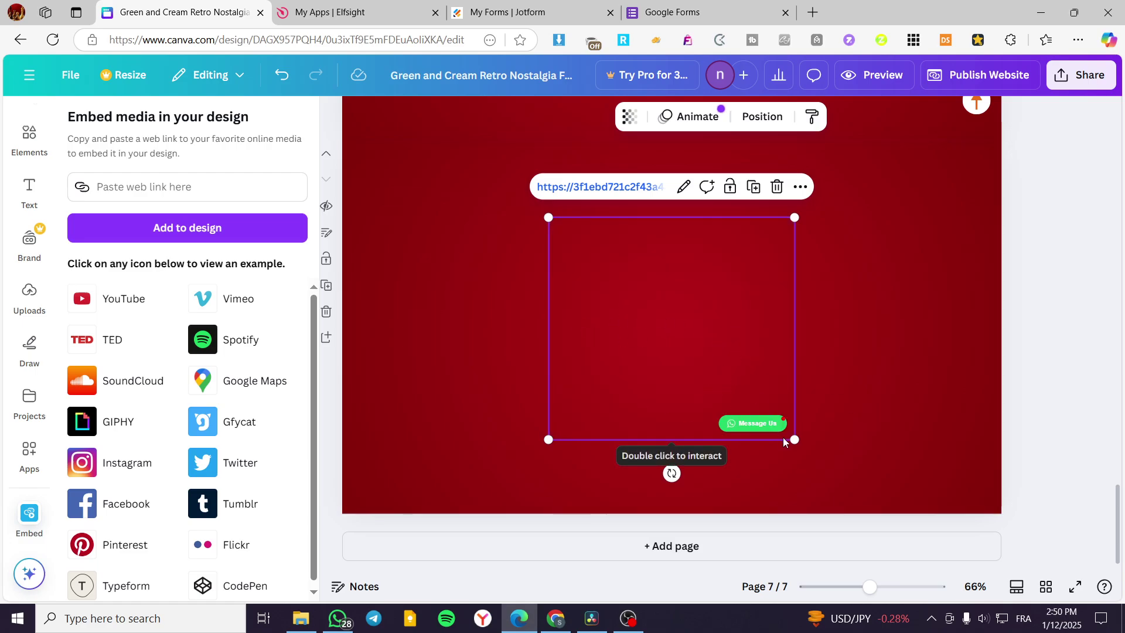
Step: Drag the chat widget to the bottom-right corner, then delete it and go to Jotform
drag(742, 361, 947, 603)
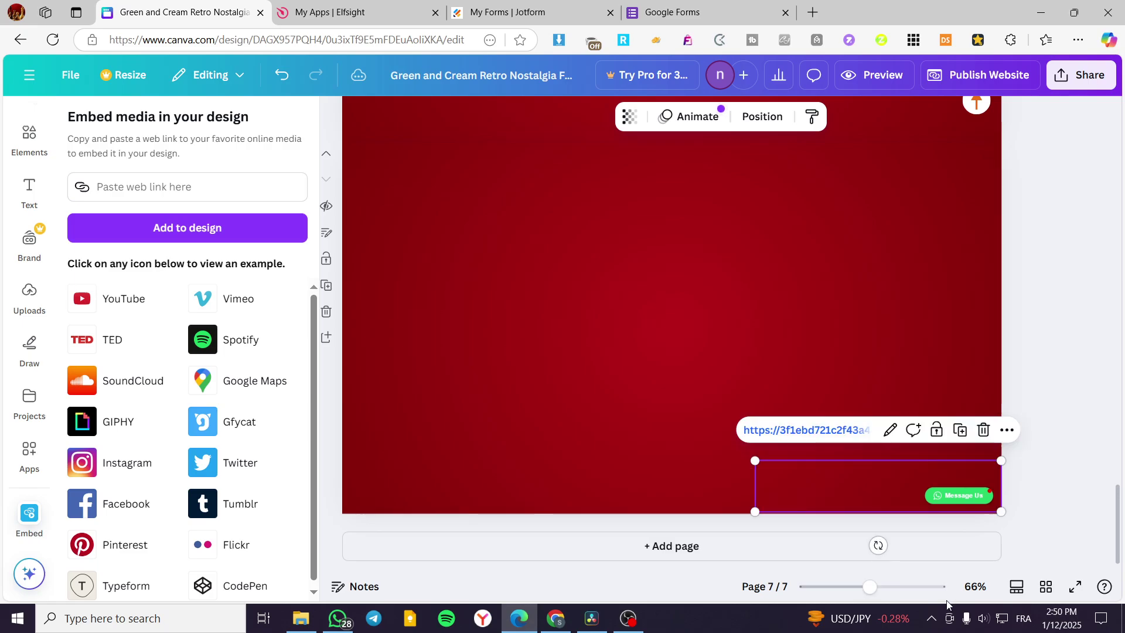
click(980, 429)
click(164, 188)
click(541, 11)
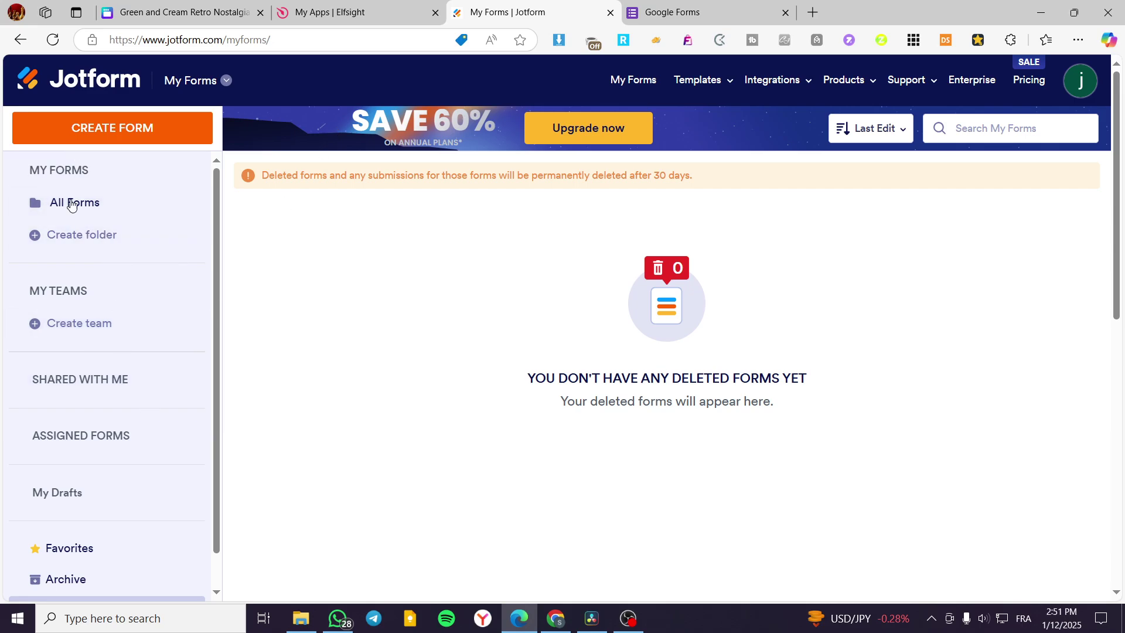
Step: Open the Mini Subscribe Form from All Forms for editing
click(71, 204)
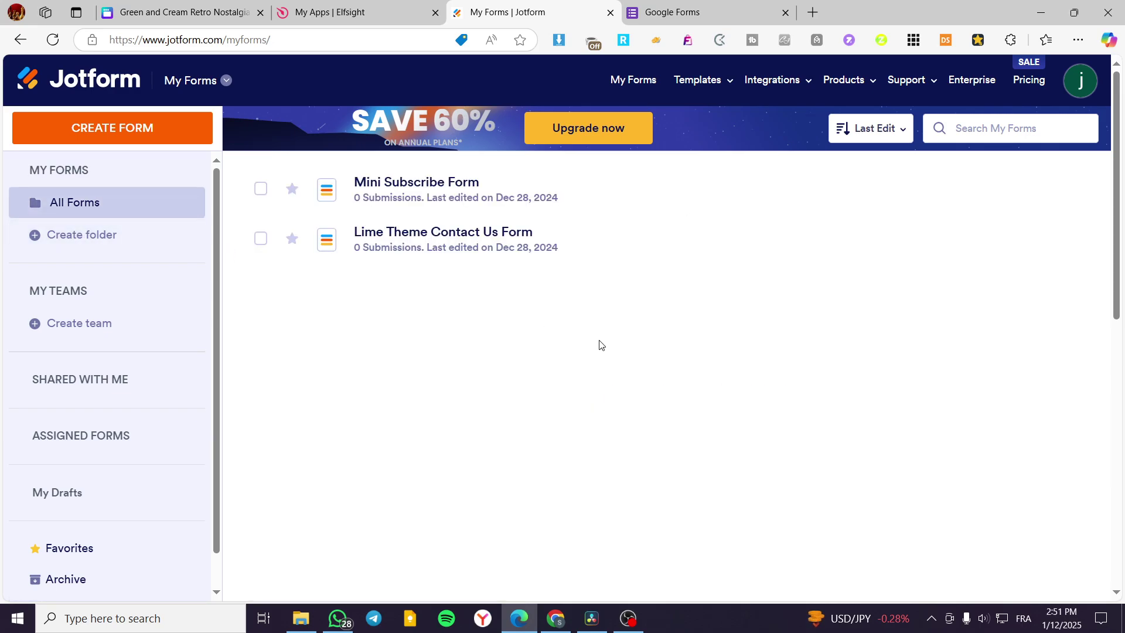
click(443, 198)
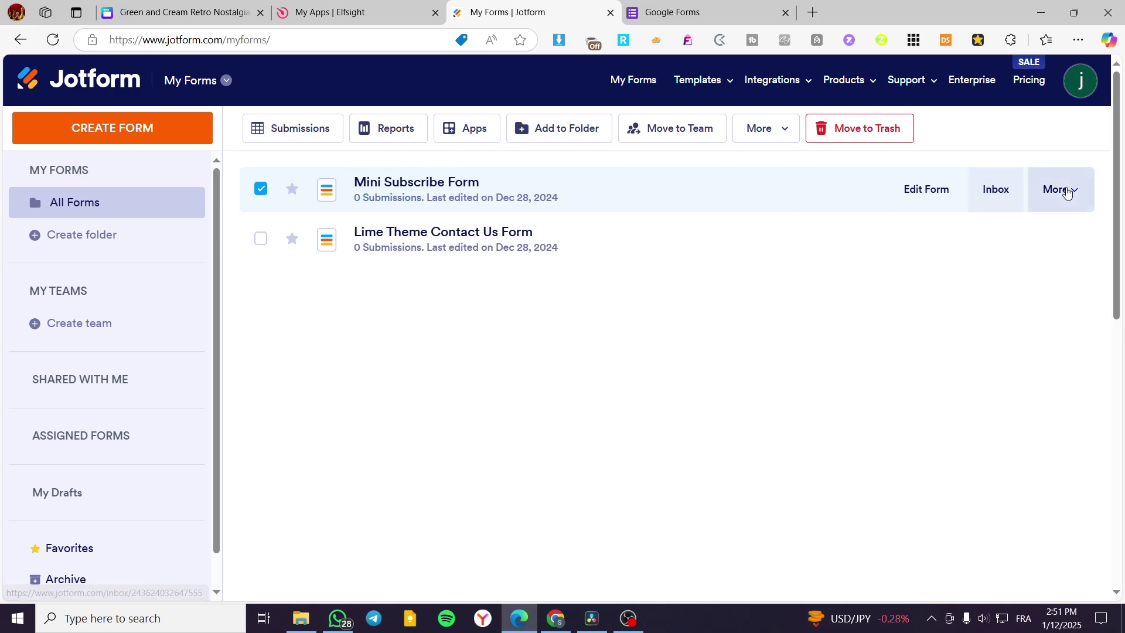
click(1062, 189)
click(922, 189)
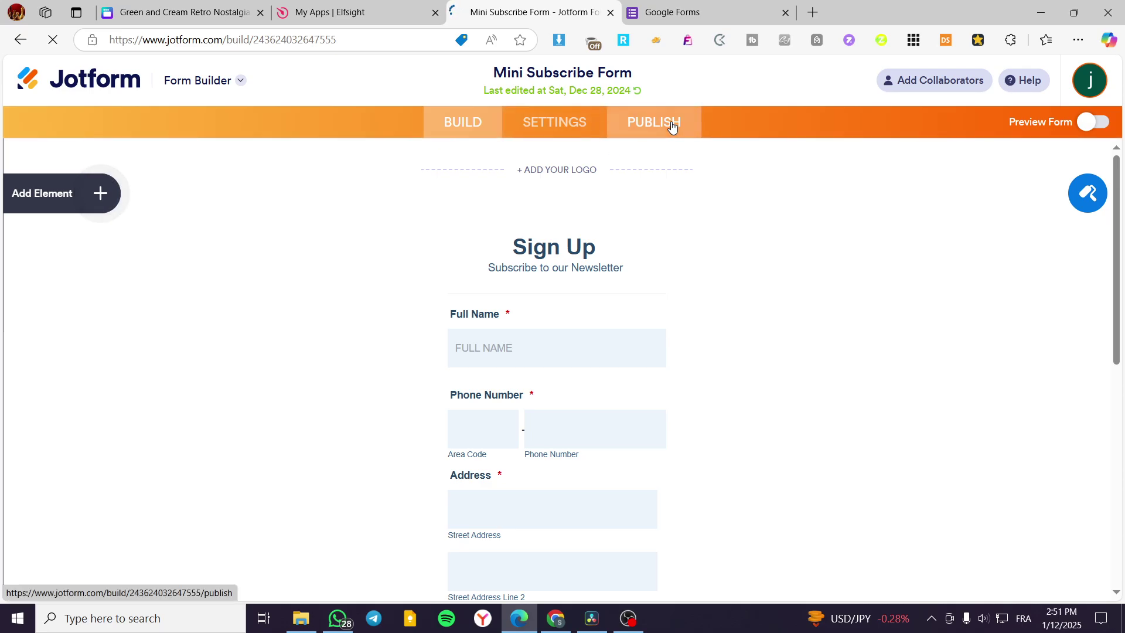
Step: Copy the form's direct link from the Publish Quick Share options
click(673, 127)
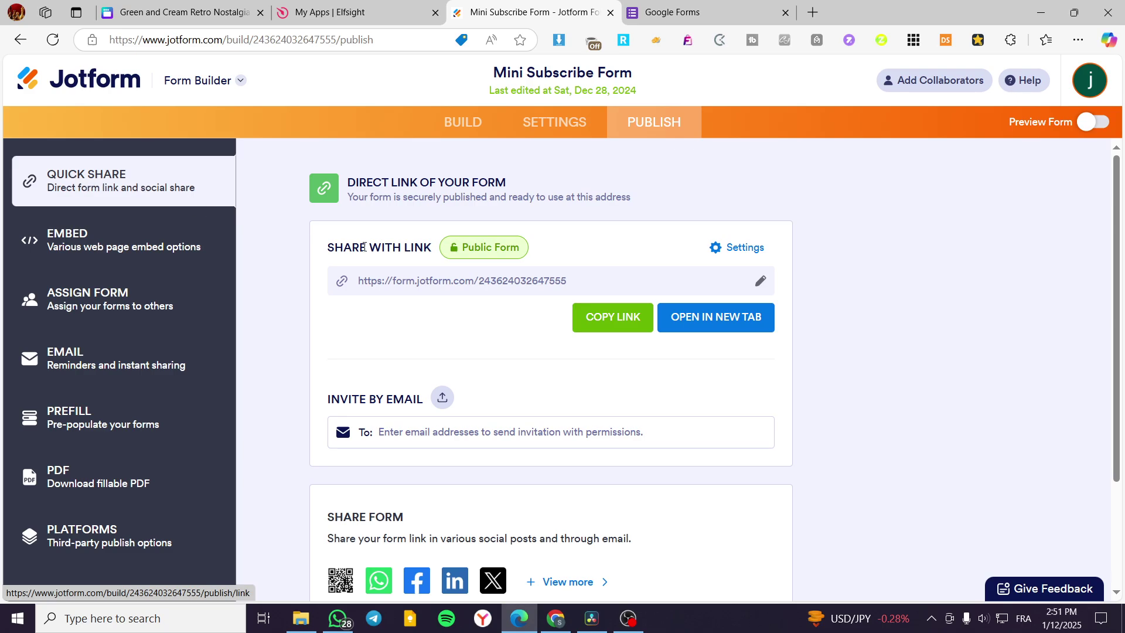
click(611, 317)
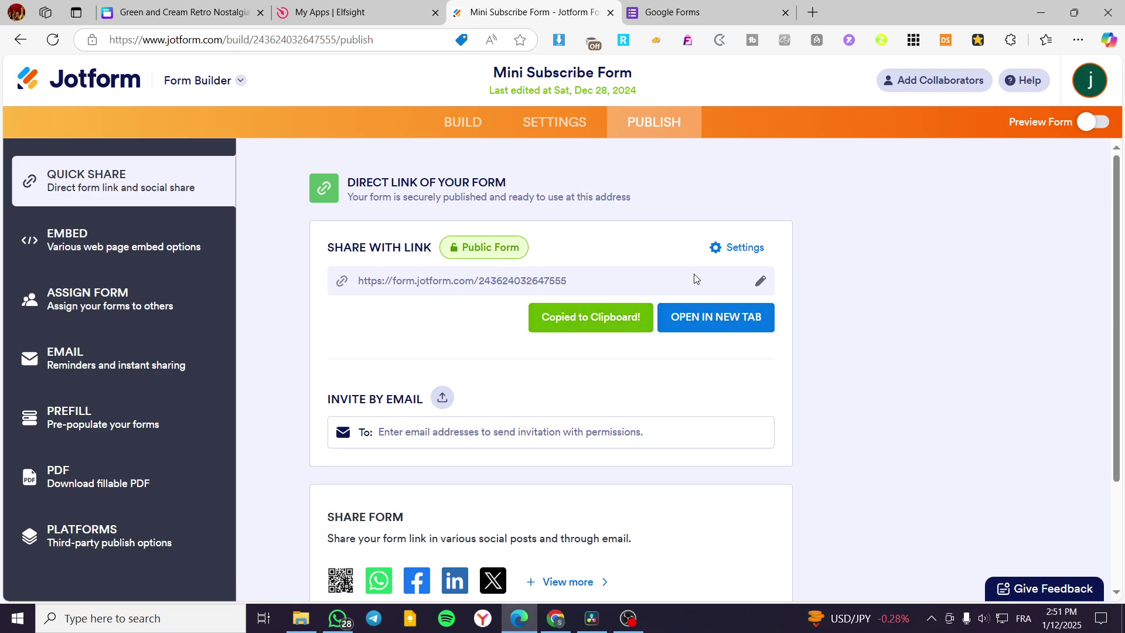
click(129, 249)
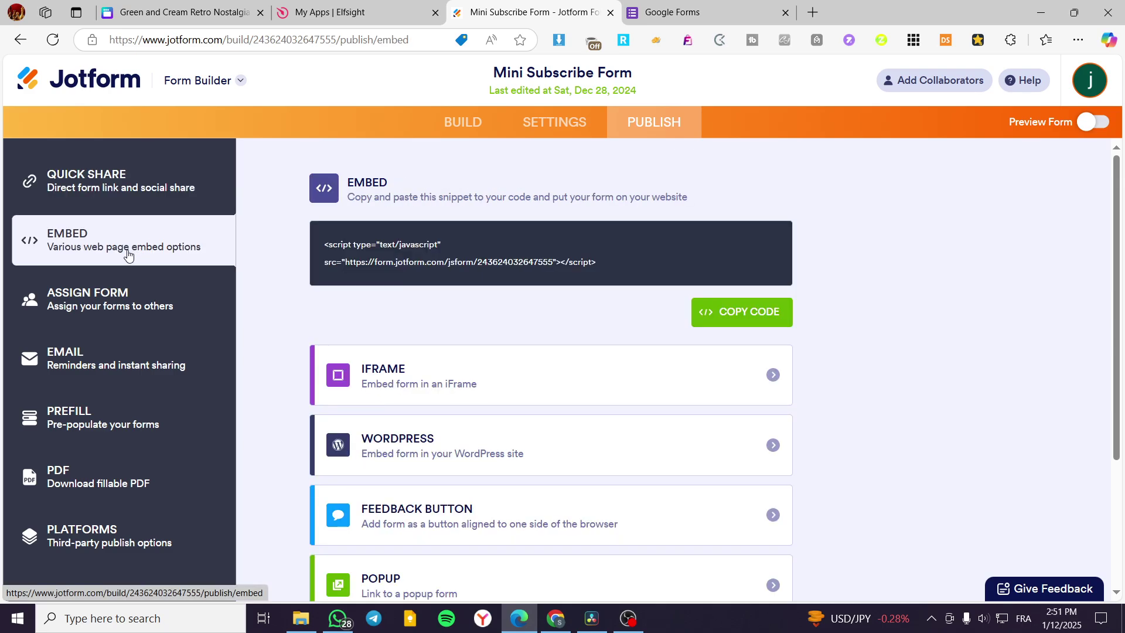
click(125, 185)
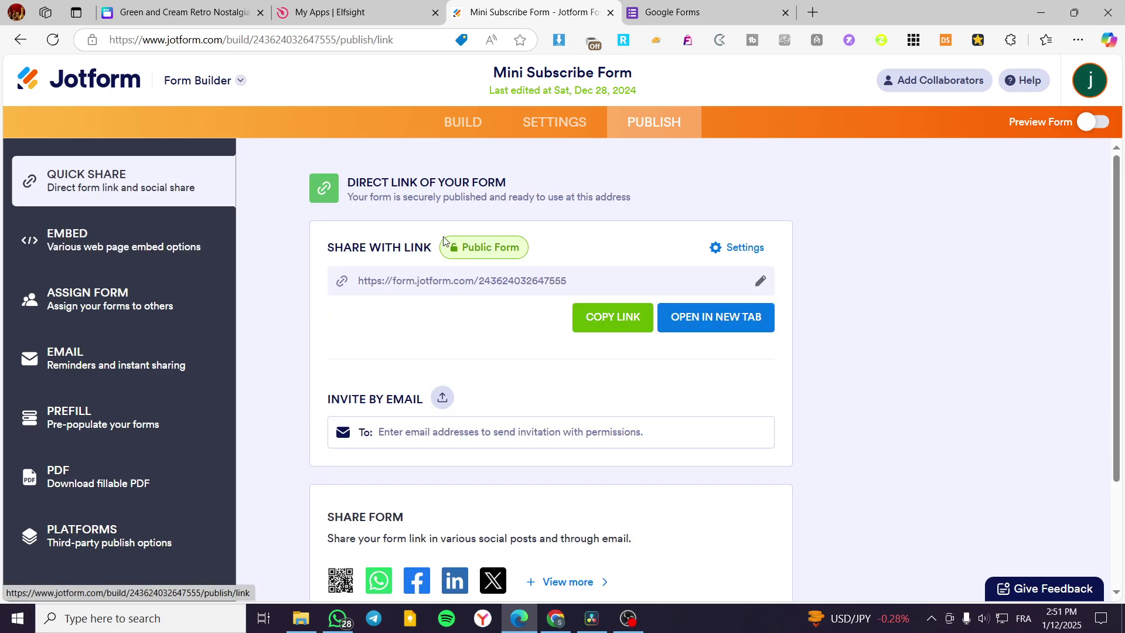
click(331, 11)
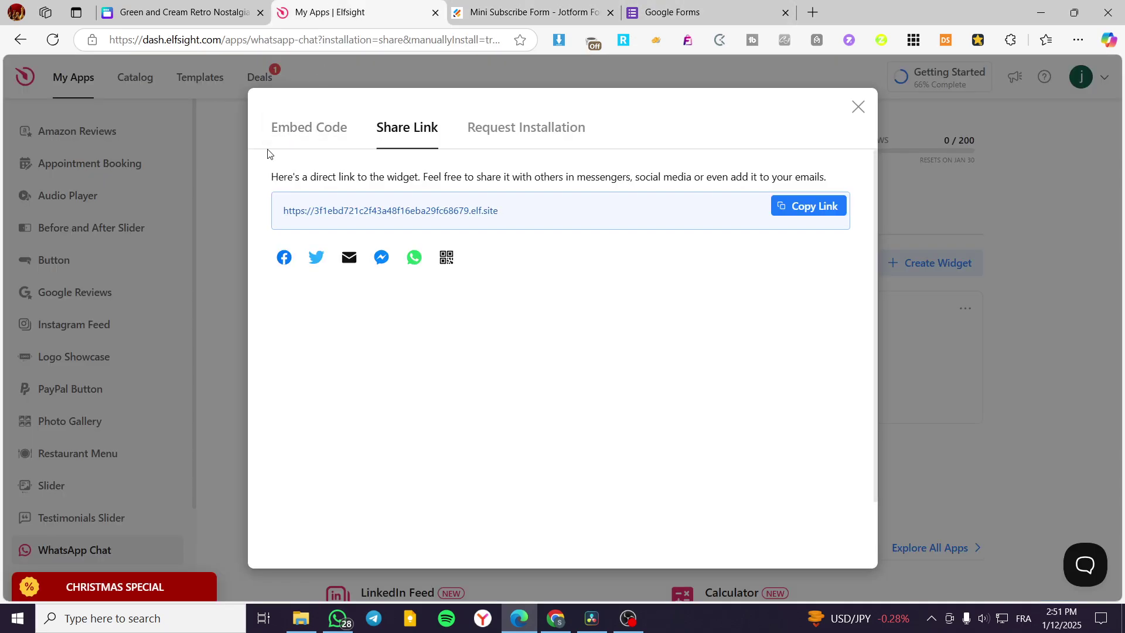
Step: Embed the Jotform form link on page 7, move it upward, then delete it
click(436, 12)
click(199, 189)
key(ctrl+v)
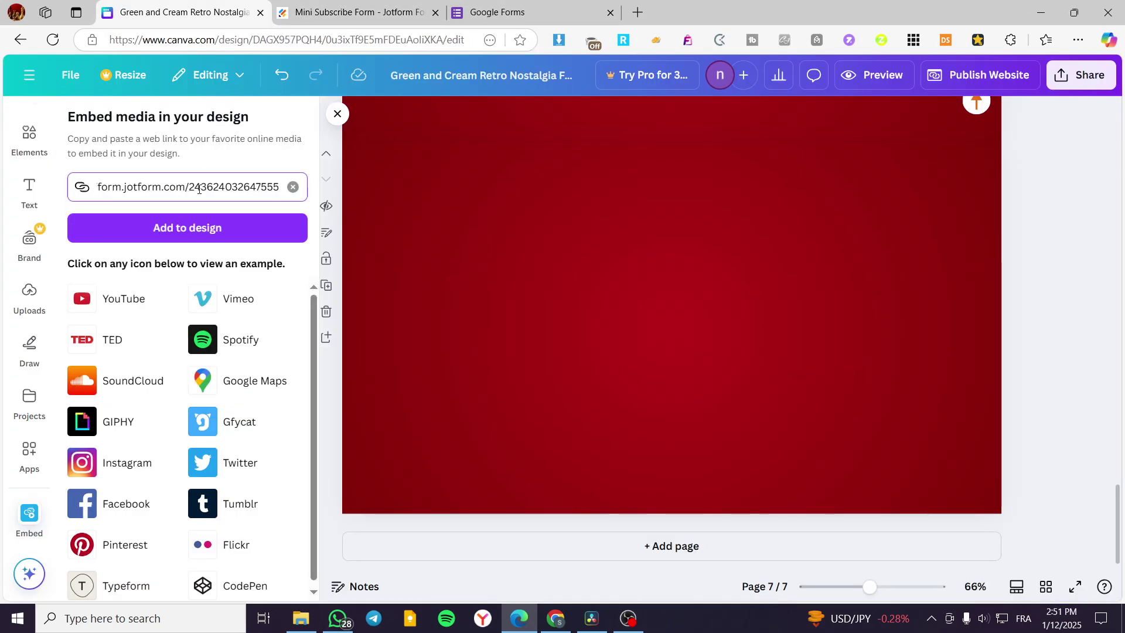
click(231, 235)
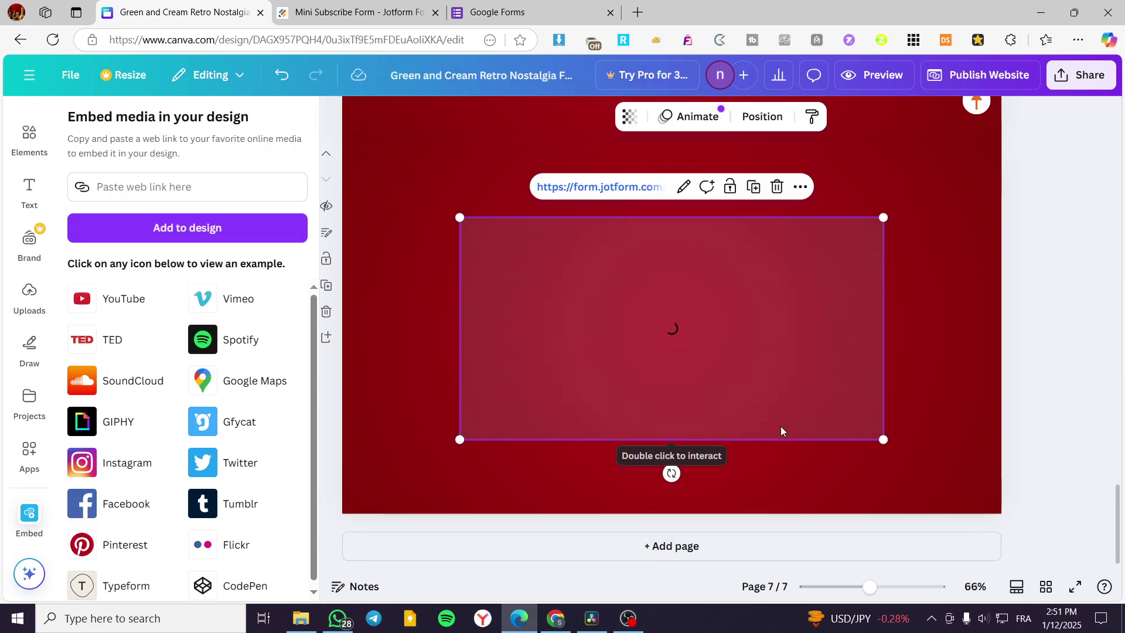
drag(713, 369, 709, 248)
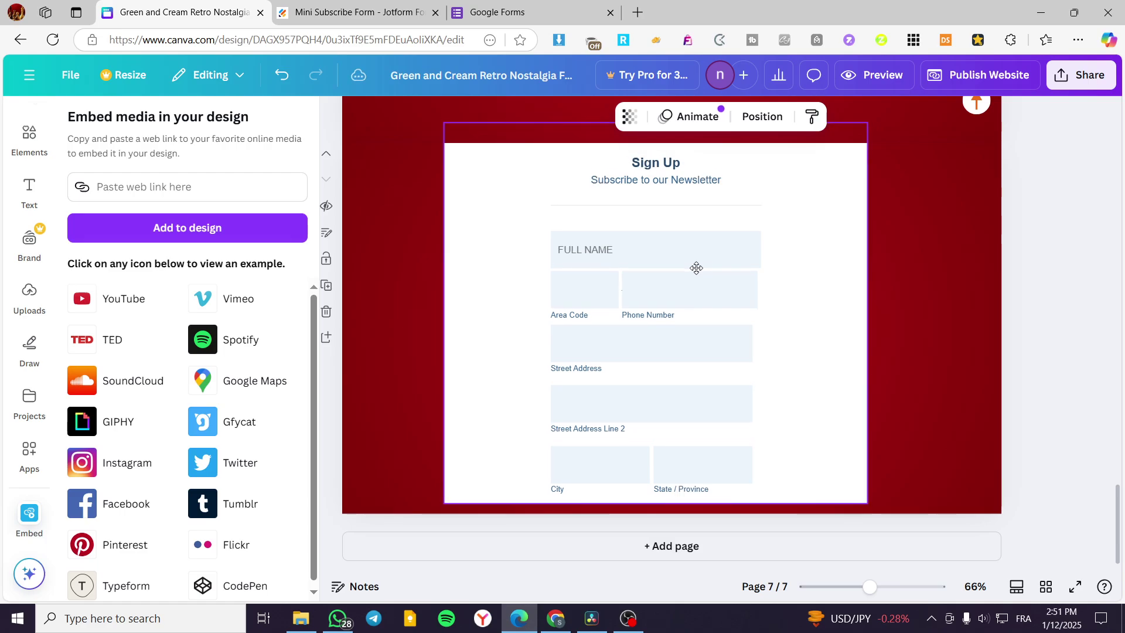
key(Delete)
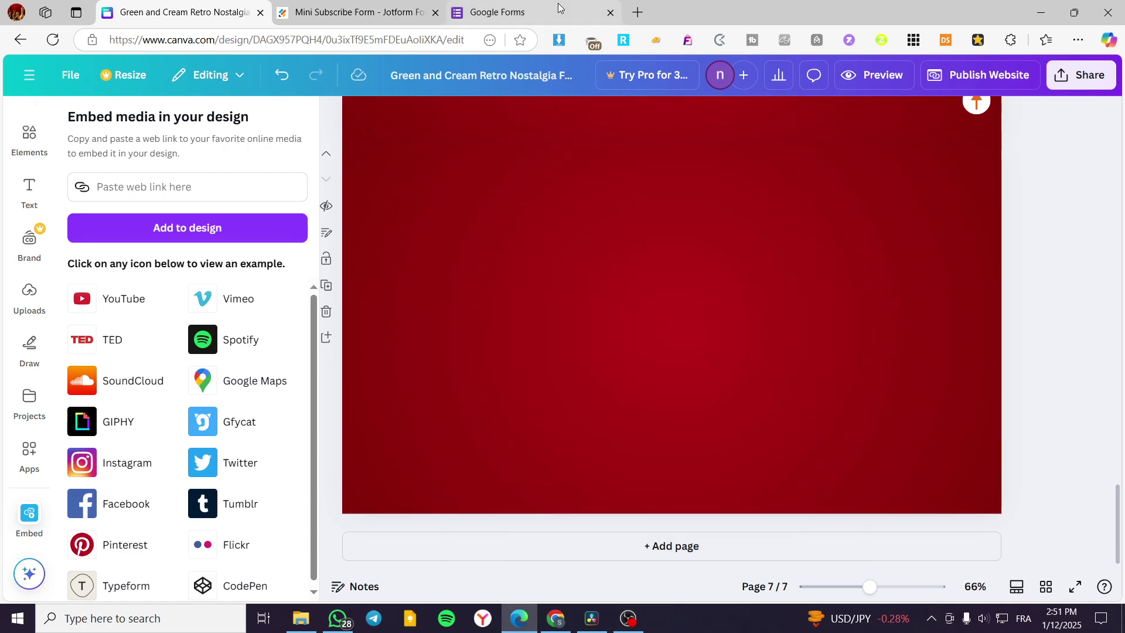
Step: Close the Jotform tab and open the RSVP form in Google Forms
click(498, 13)
click(438, 14)
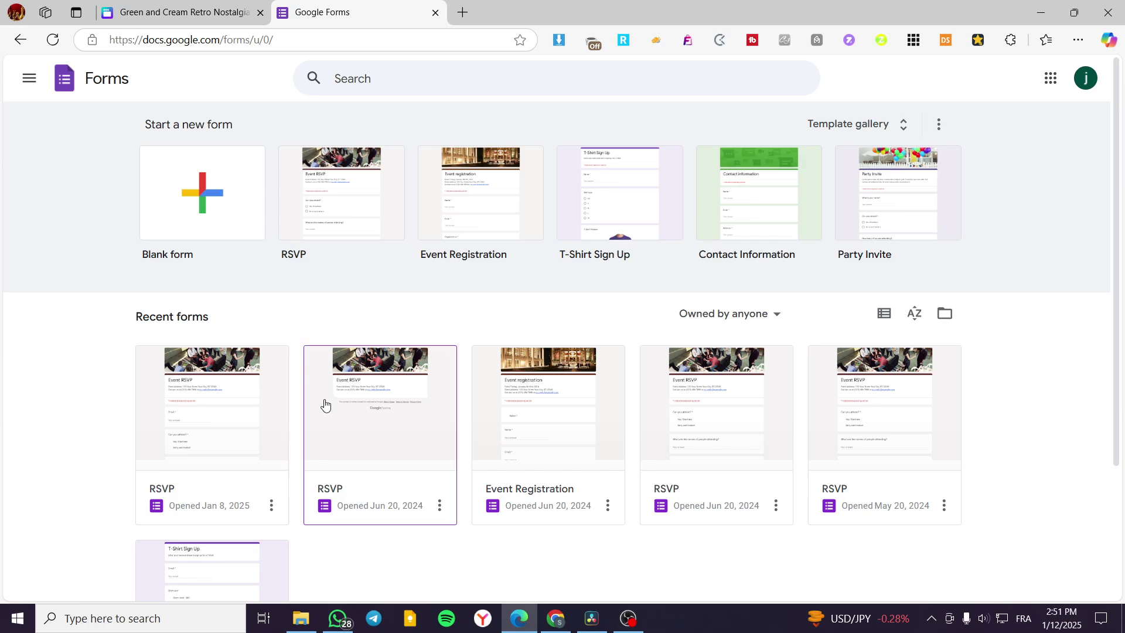
click(209, 431)
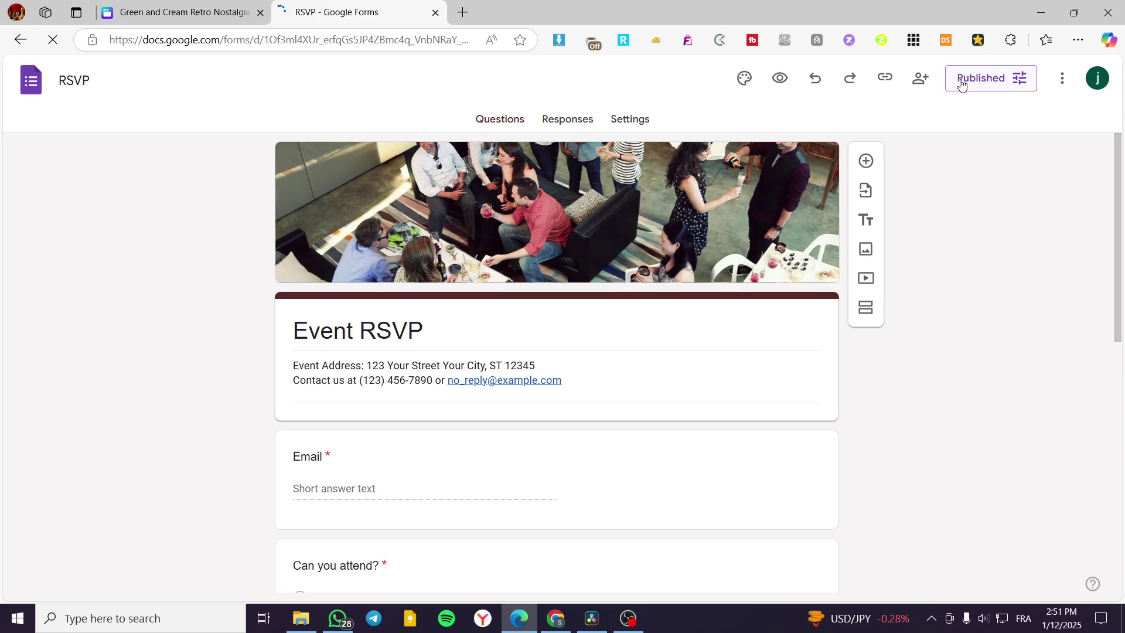
Step: Copy the RSVP form's shortened responder link
click(880, 78)
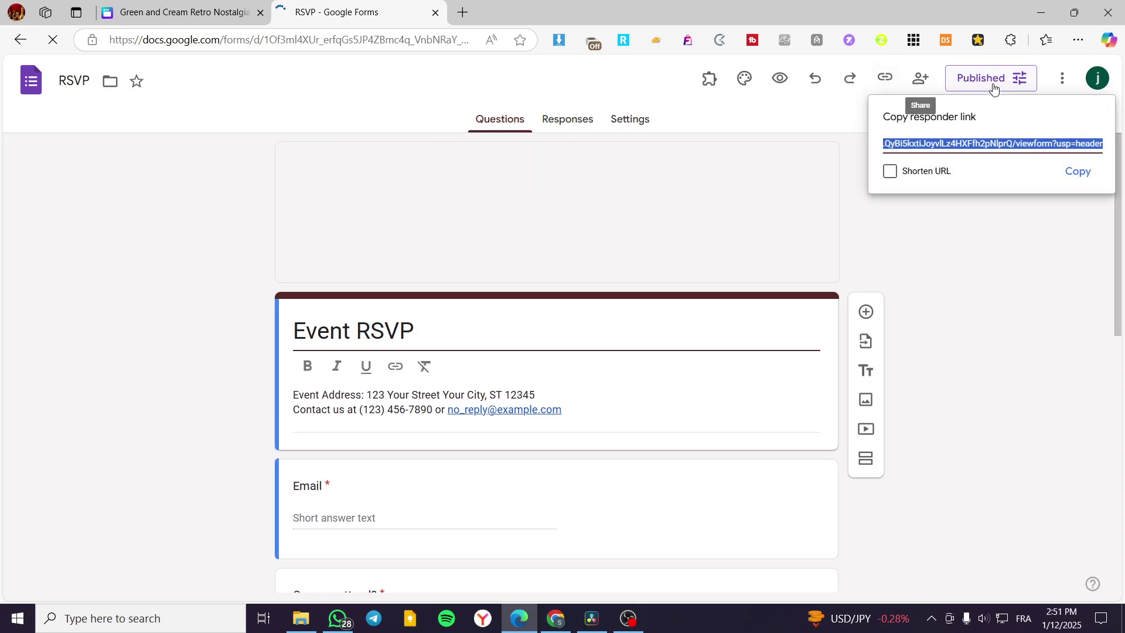
click(976, 81)
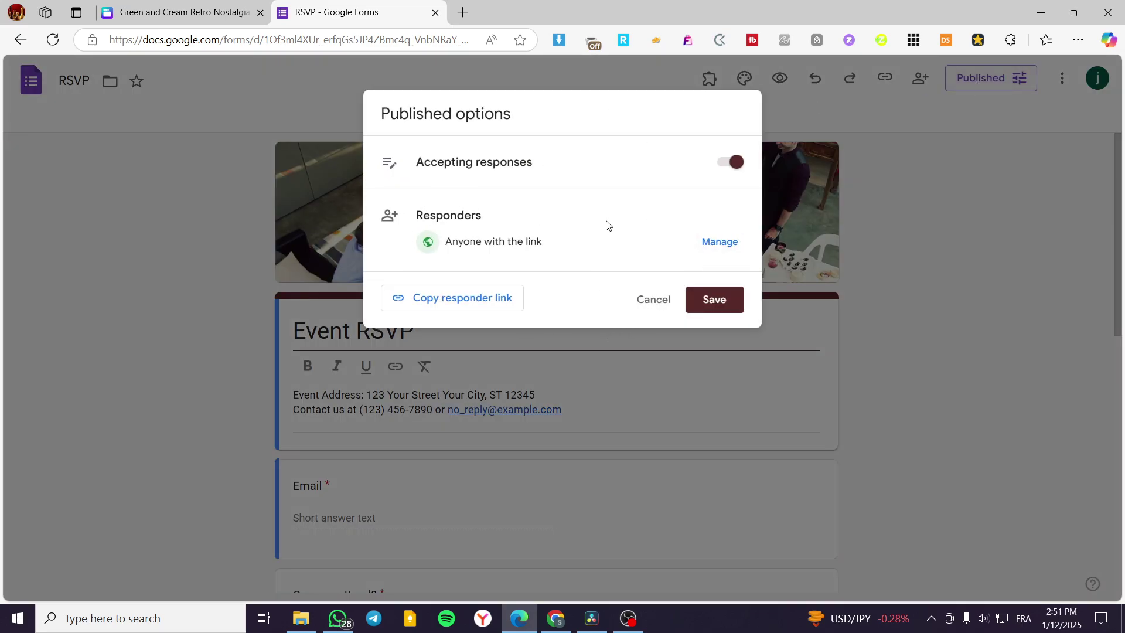
click(671, 309)
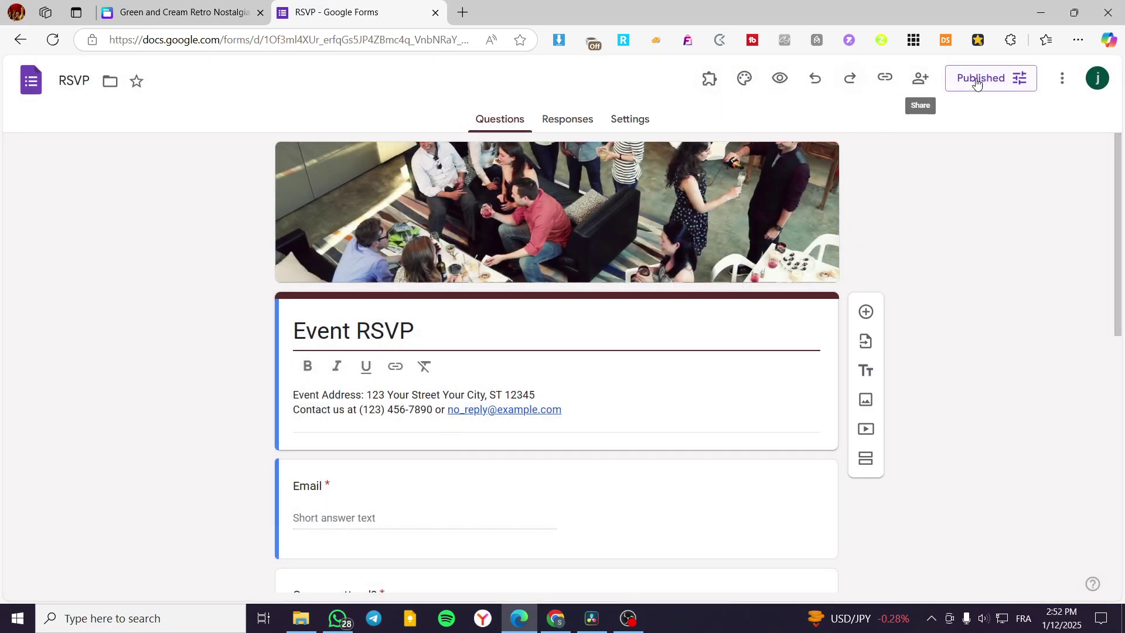
click(1062, 80)
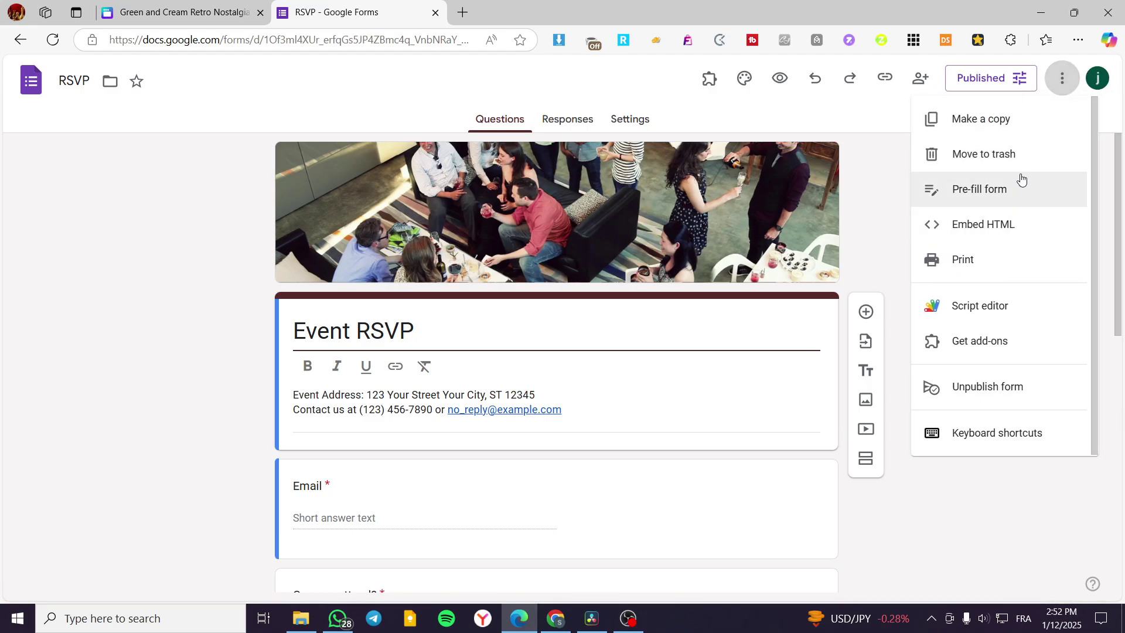
click(950, 239)
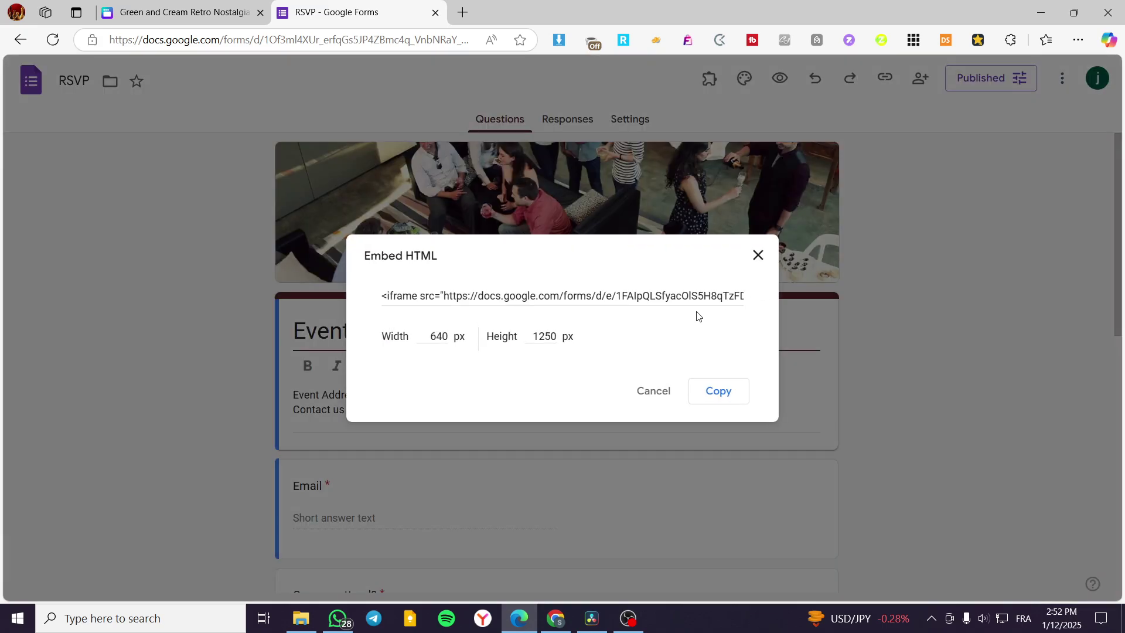
click(748, 262)
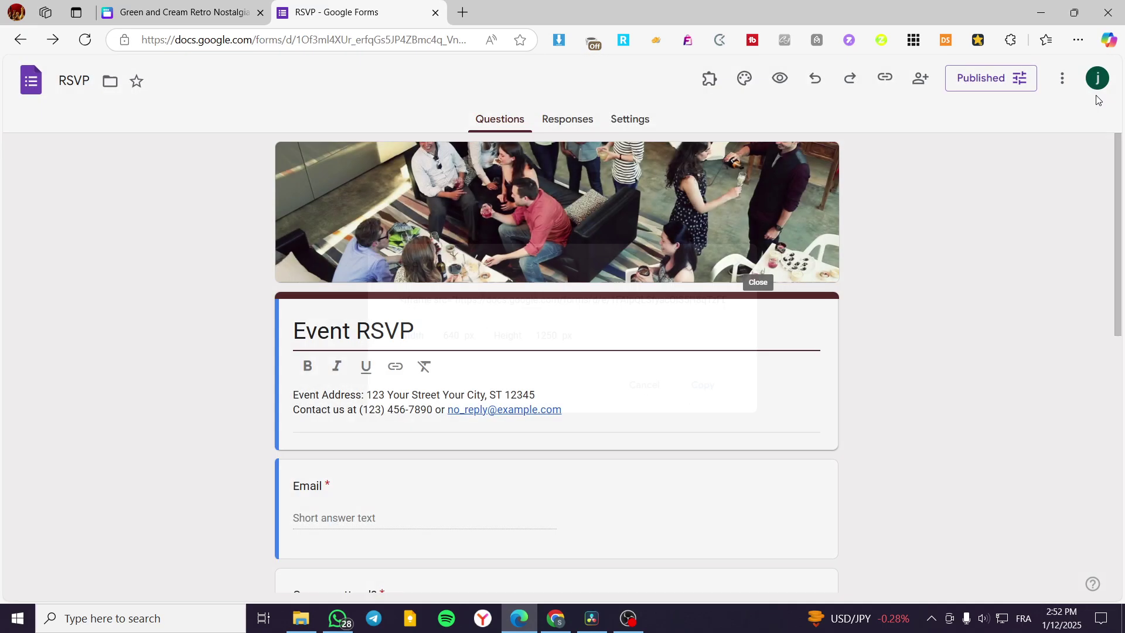
click(885, 77)
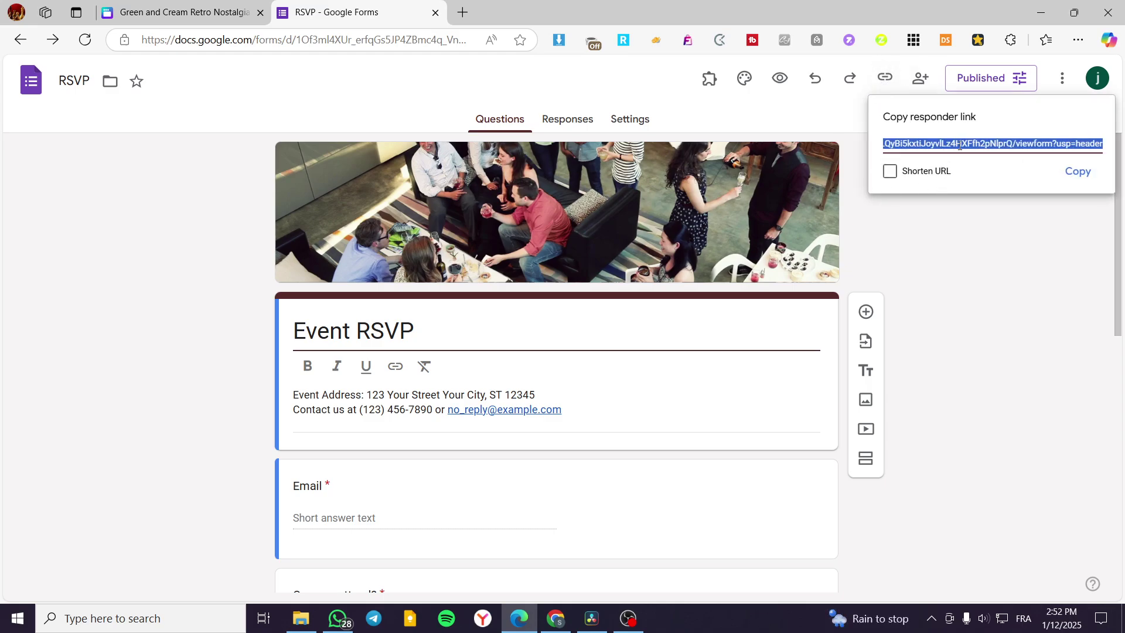
click(937, 172)
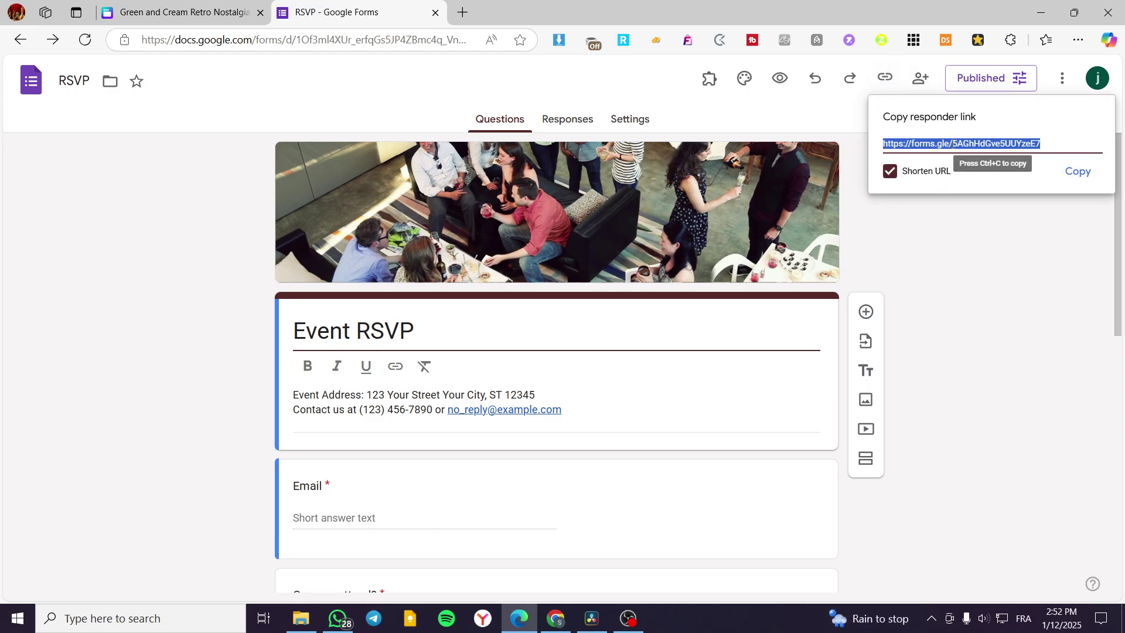
key(ctrl+c)
click(176, 11)
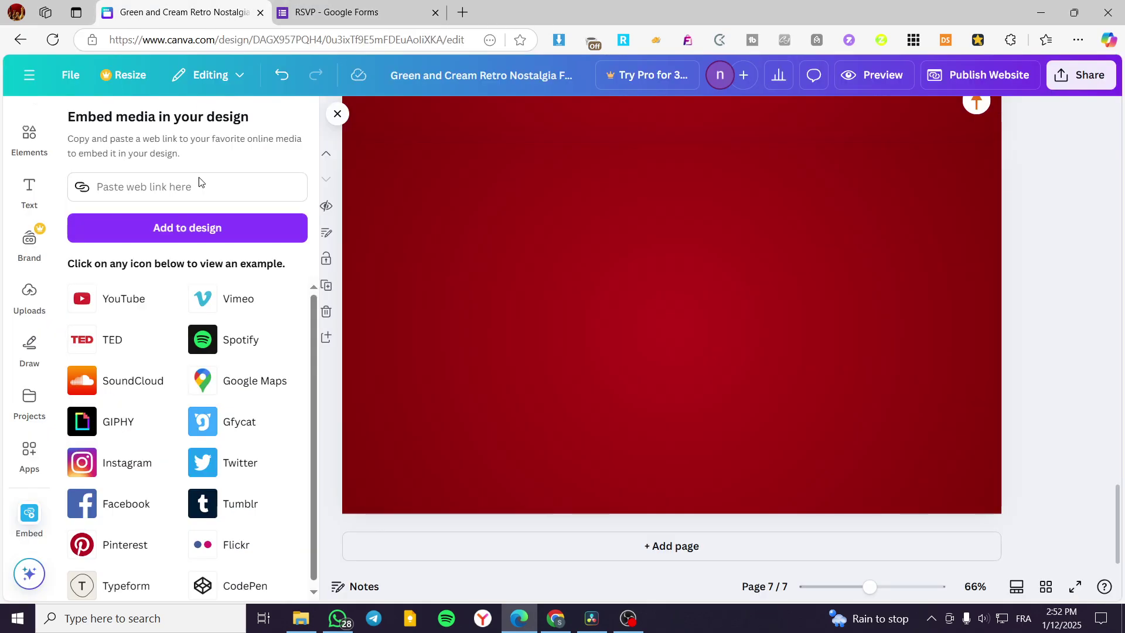
click(198, 182)
key(ctrl+v)
click(186, 227)
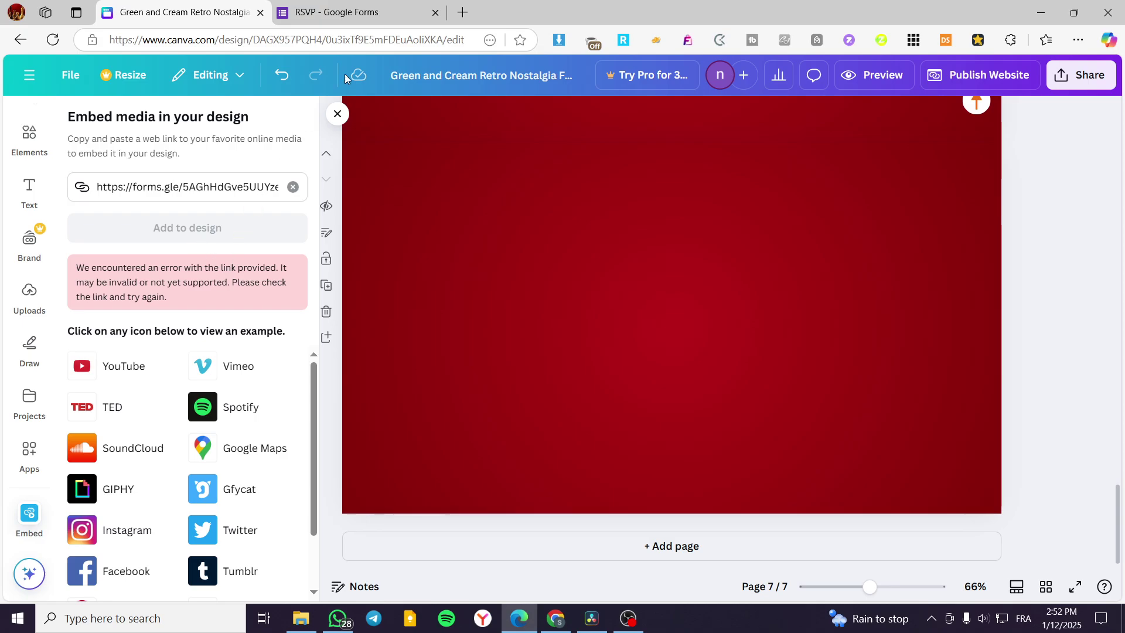
click(292, 186)
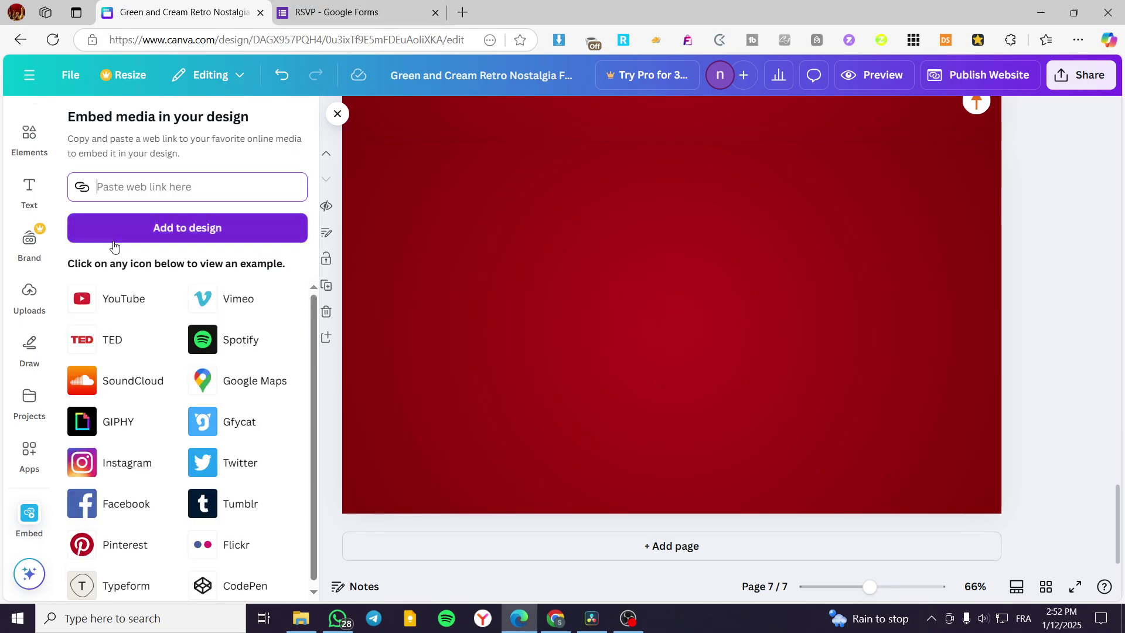
Step: Close the Google Forms tab and delete the empty seventh page
click(436, 13)
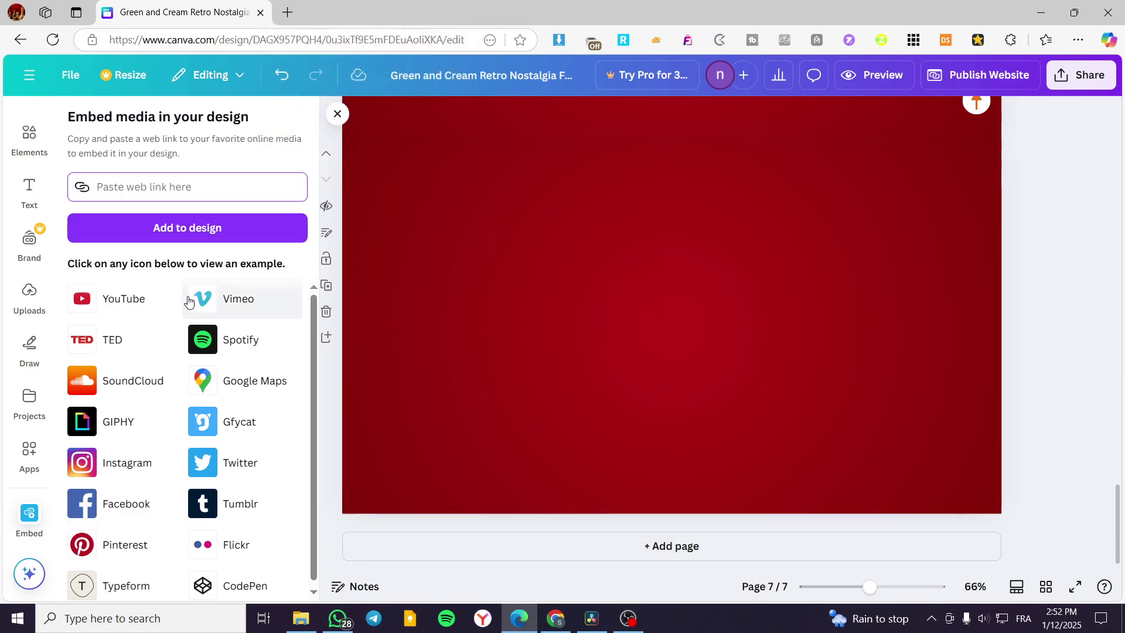
click(753, 317)
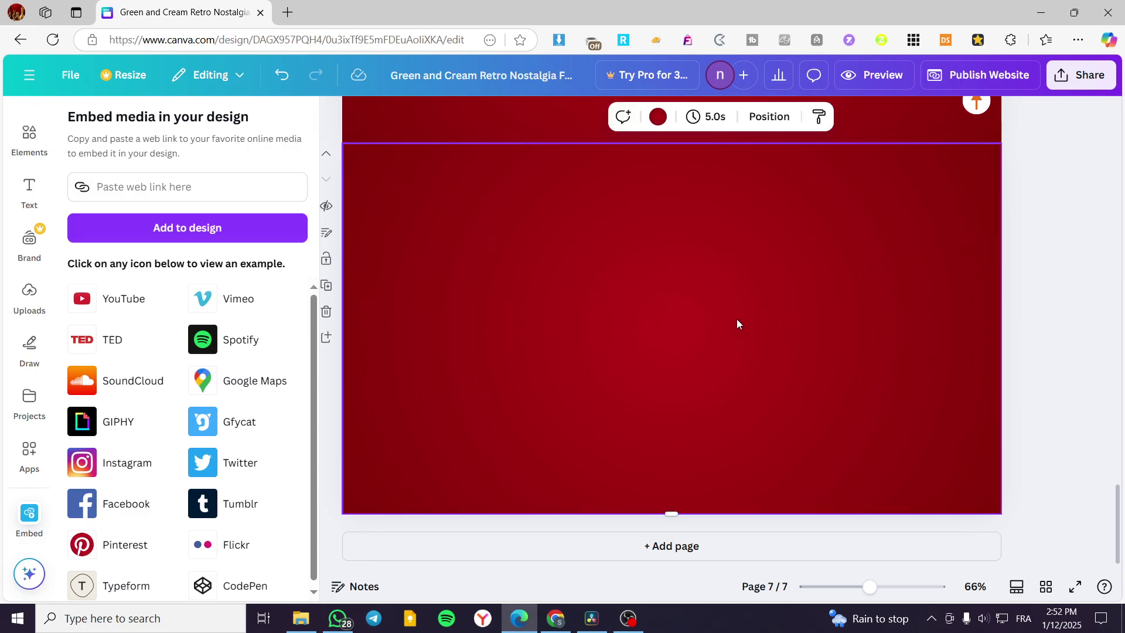
key(Delete)
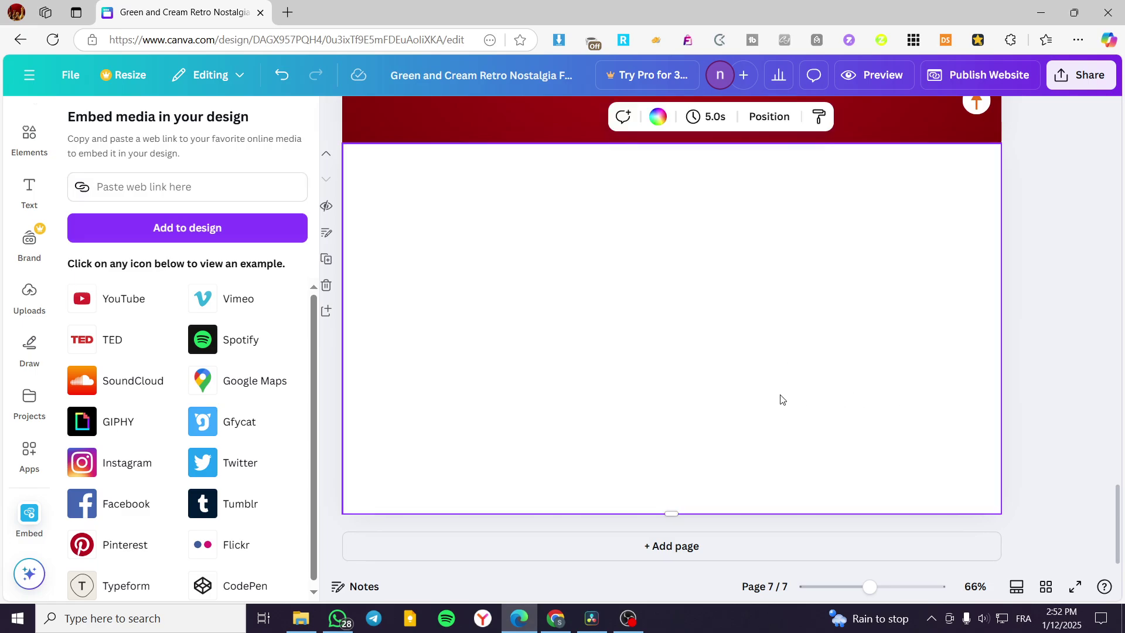
click(327, 284)
Step: Select the Jotform embed on page 6
scroll(769, 458, up, 5)
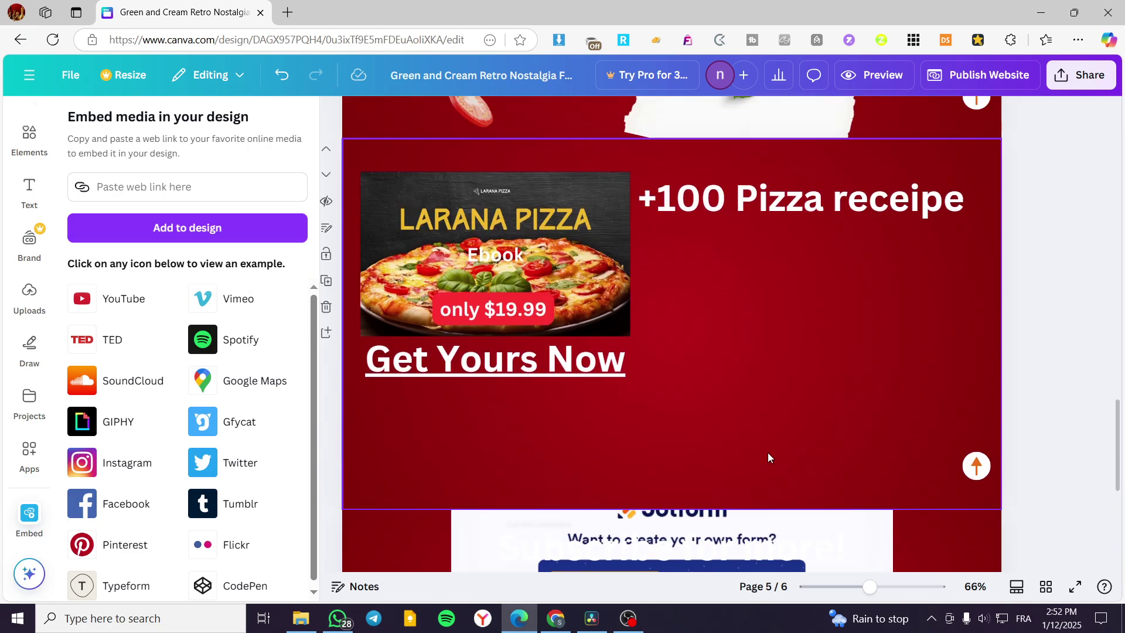
scroll(769, 458, down, 4)
click(838, 342)
click(865, 392)
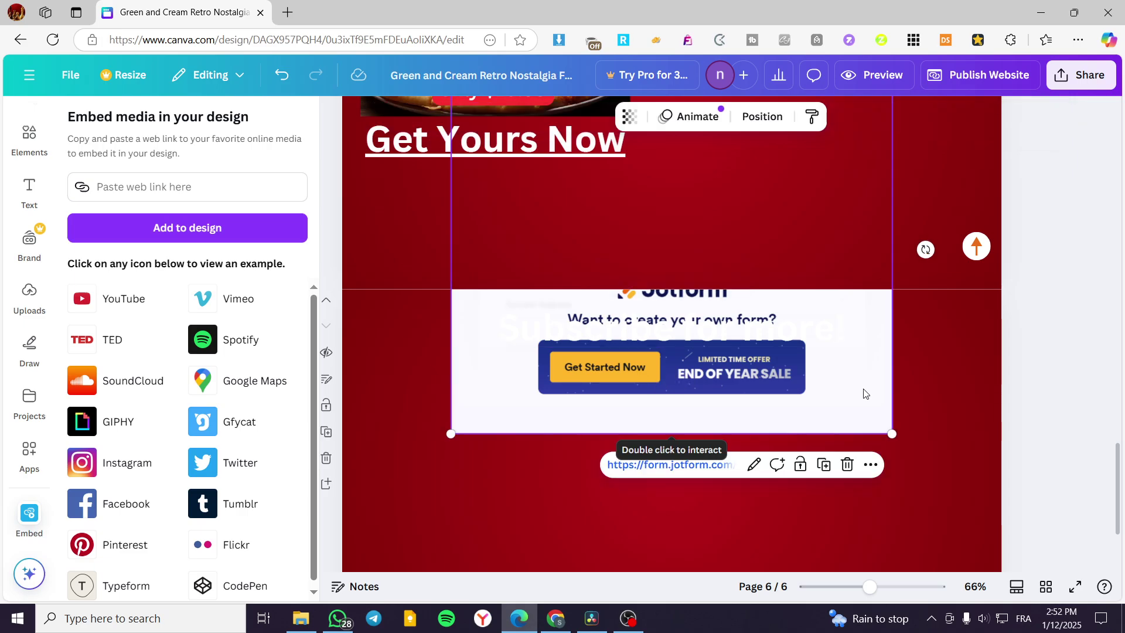